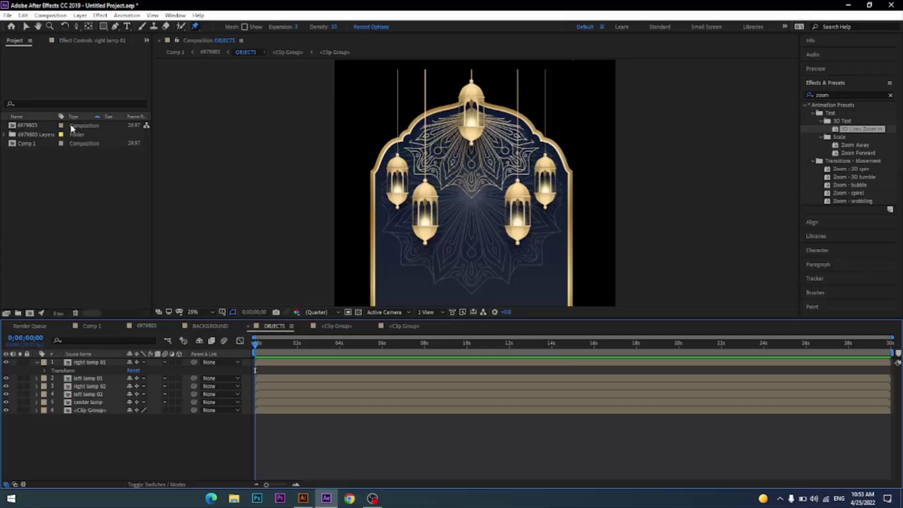
# Create a new composition, Comp 2, with the default settings
pyautogui.click(8, 15)
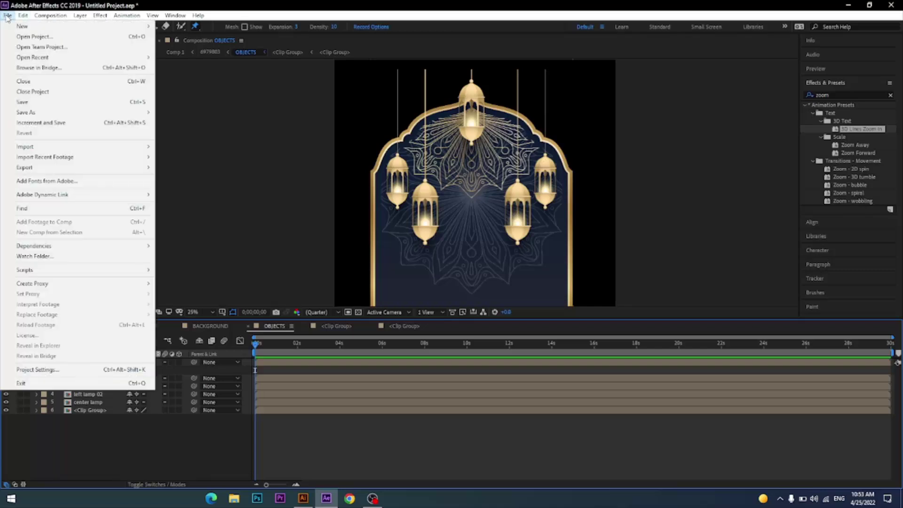
pyautogui.moveTo(50, 15)
pyautogui.click(22, 261)
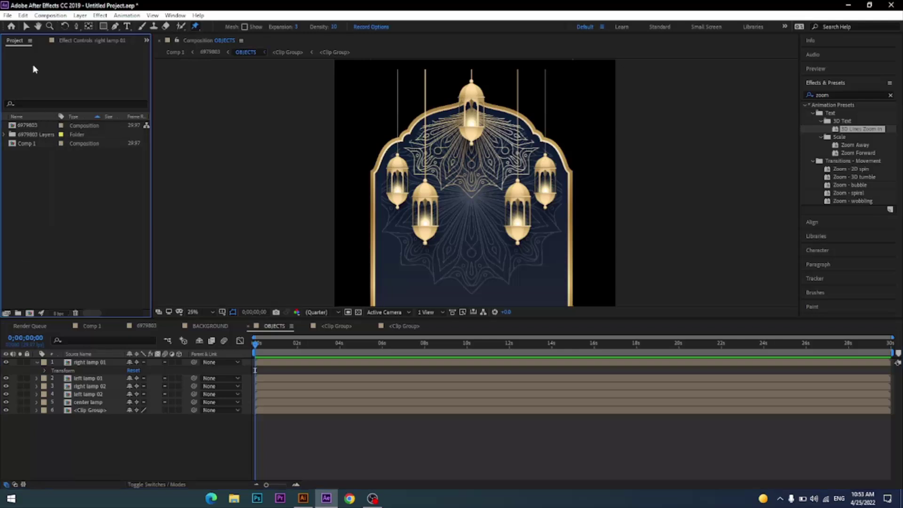
pyautogui.click(49, 16)
pyautogui.click(71, 26)
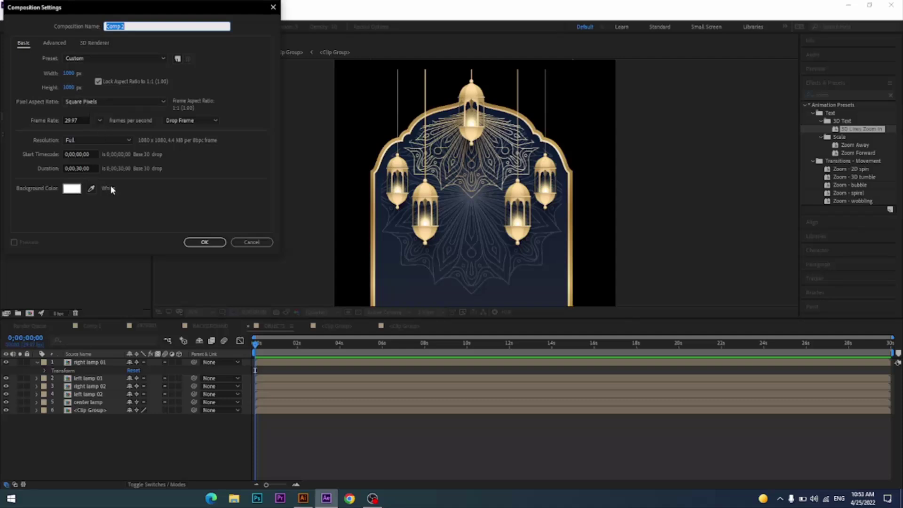
pyautogui.click(187, 241)
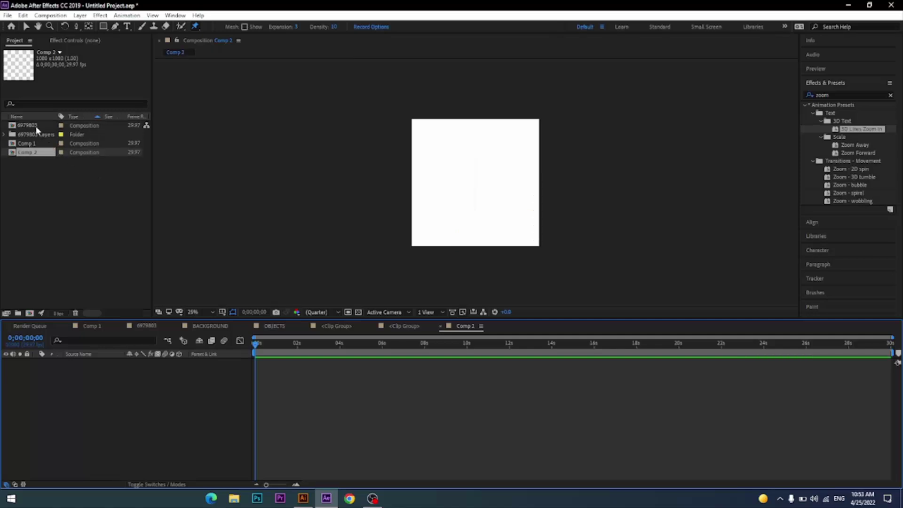
# Delete the empty Comp 2 from the Project panel
pyautogui.rightClick(39, 171)
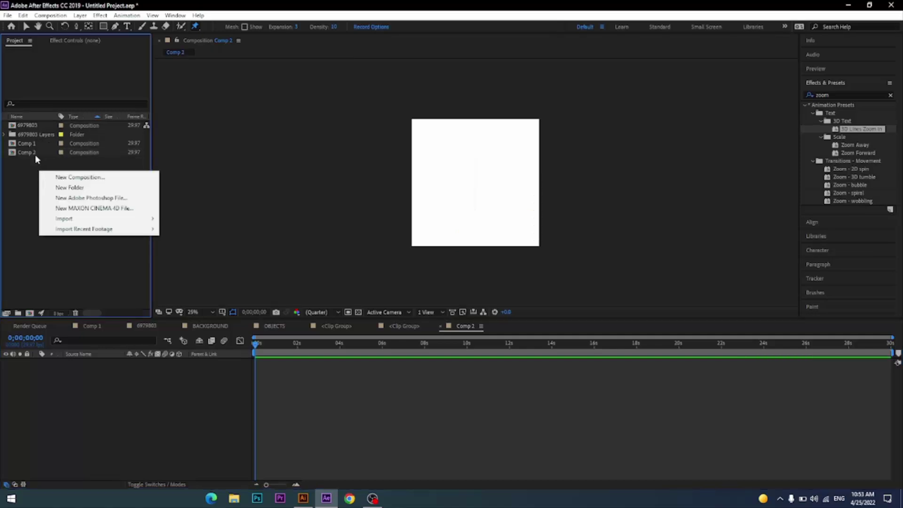
pyautogui.click(35, 155)
pyautogui.press('Delete')
# Import 6979803.psd as Composition - Retain Layer Sizes with editable layer styles, then view Comp 1
pyautogui.rightClick(36, 161)
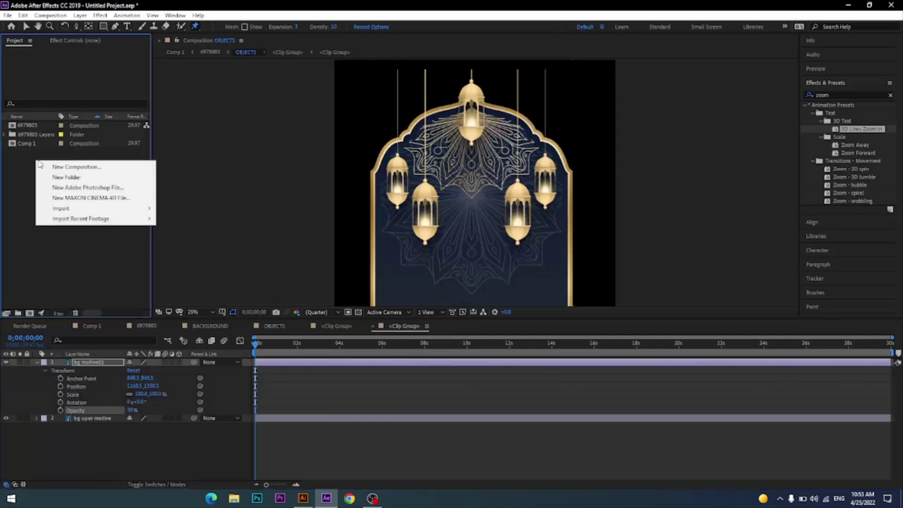
pyautogui.moveTo(71, 209)
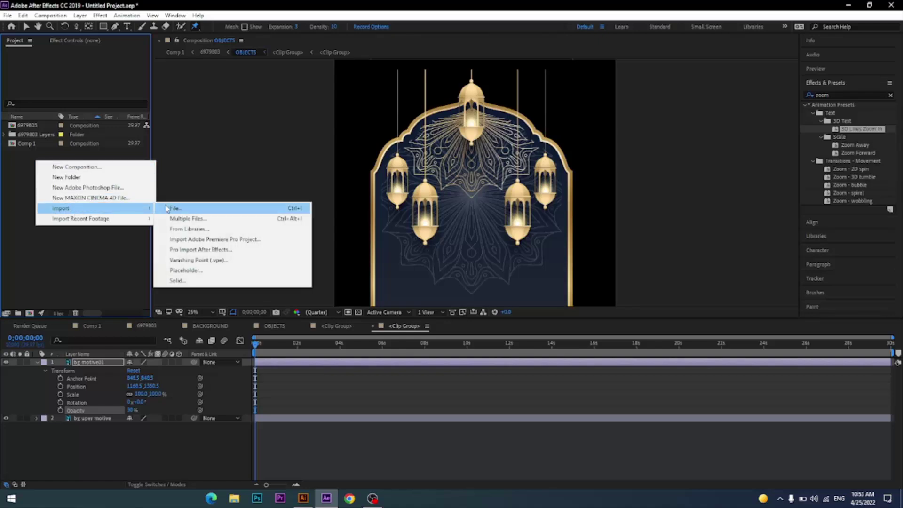
pyautogui.click(175, 208)
pyautogui.click(106, 109)
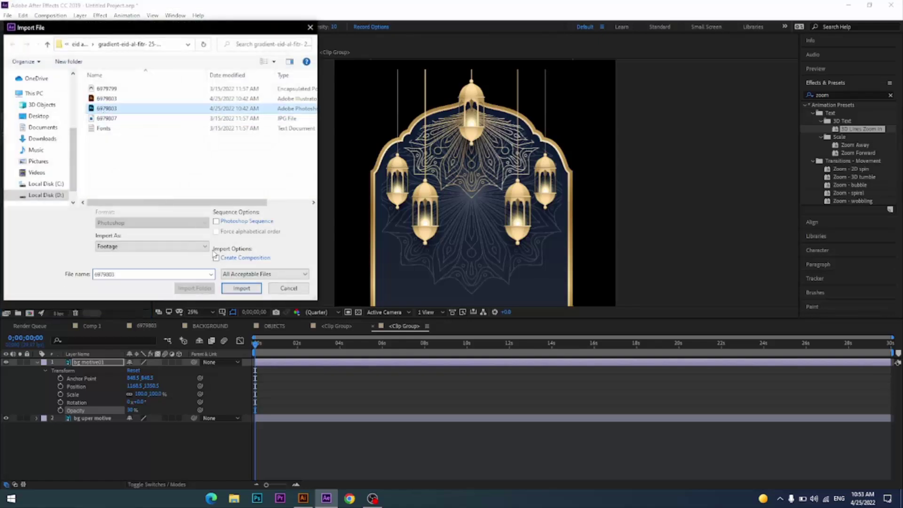
pyautogui.click(237, 294)
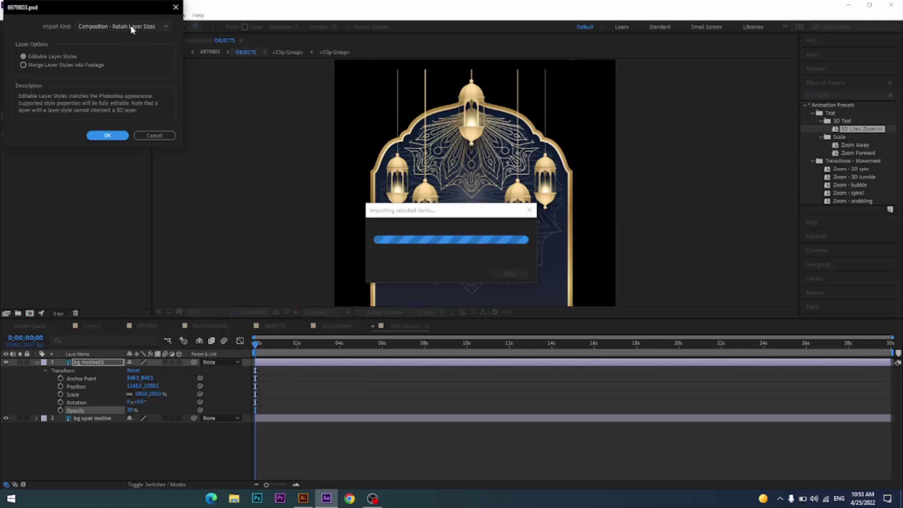
pyautogui.click(134, 27)
pyautogui.click(111, 58)
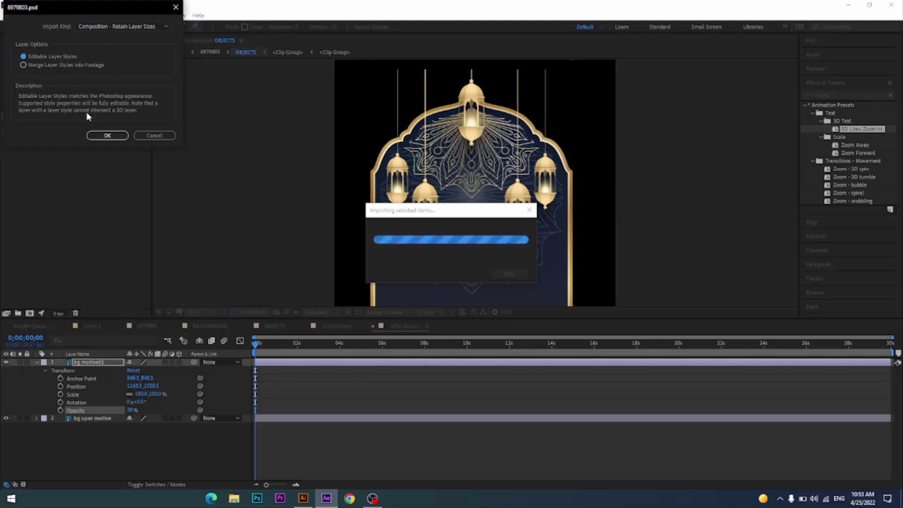
pyautogui.click(107, 136)
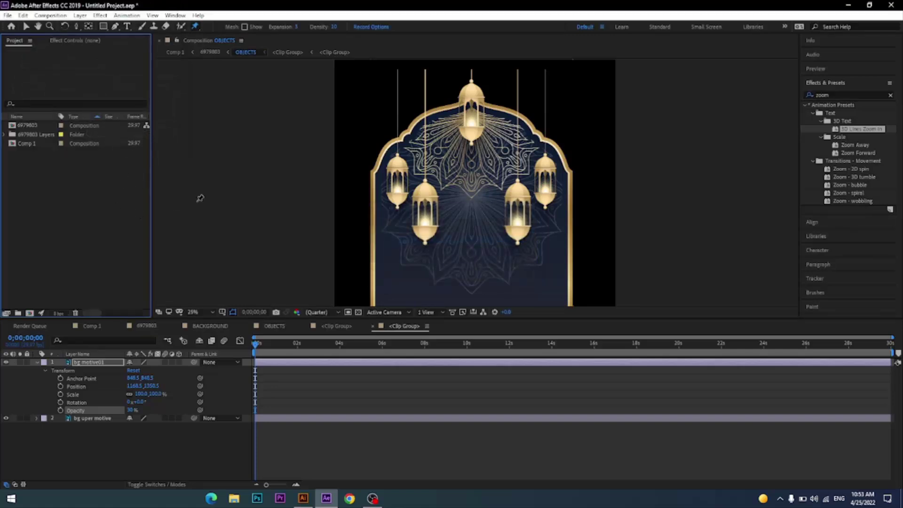
pyautogui.click(87, 327)
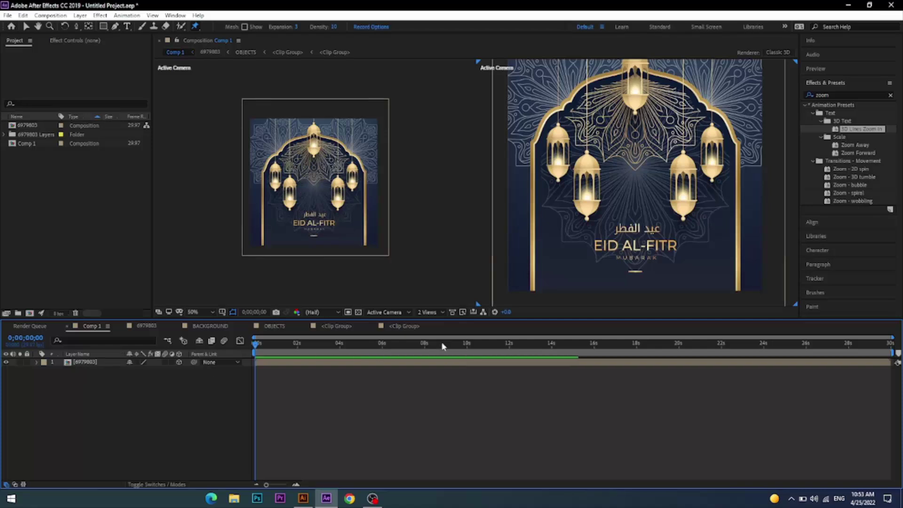
# Keep the two-view layout and step through the 6979803 and Clip Group comps to OBJECTS
pyautogui.click(428, 313)
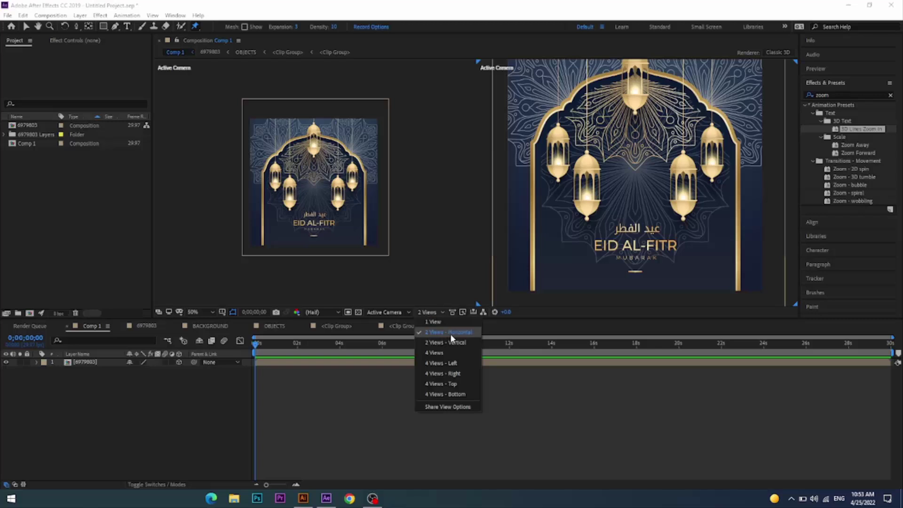
pyautogui.click(429, 313)
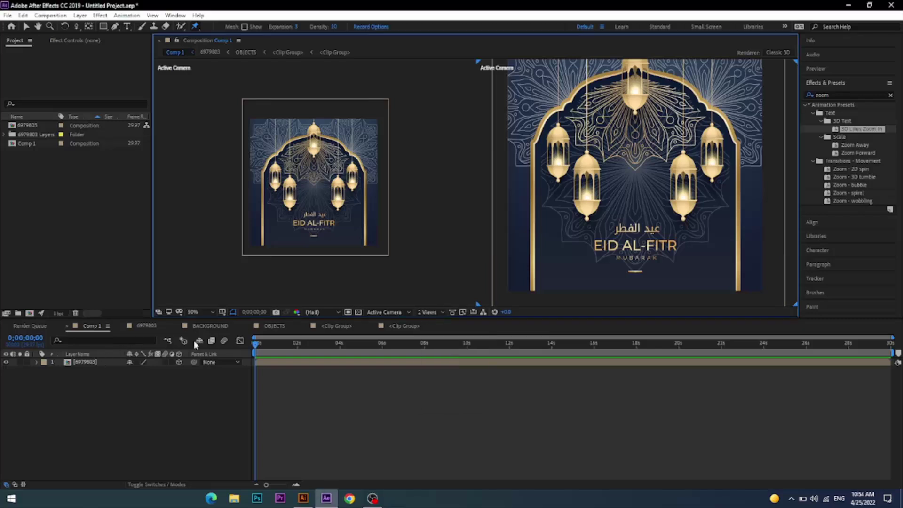
pyautogui.click(151, 326)
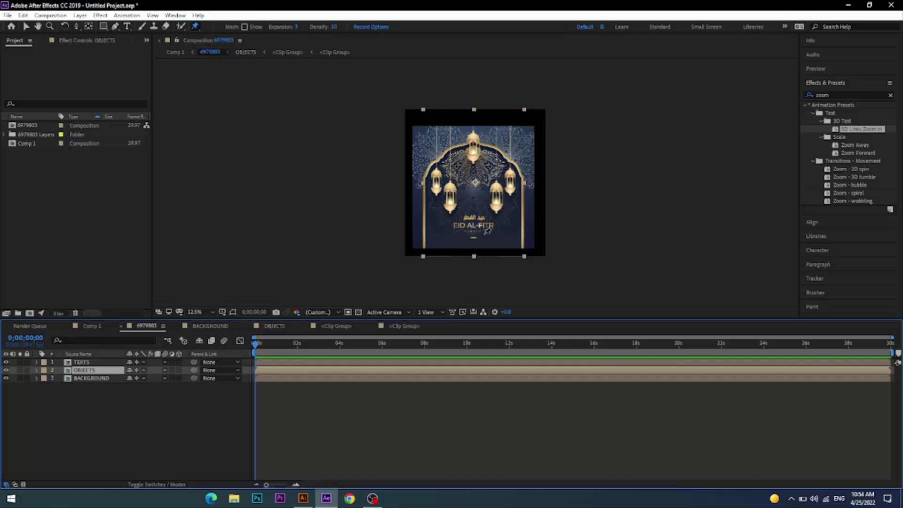
pyautogui.click(338, 327)
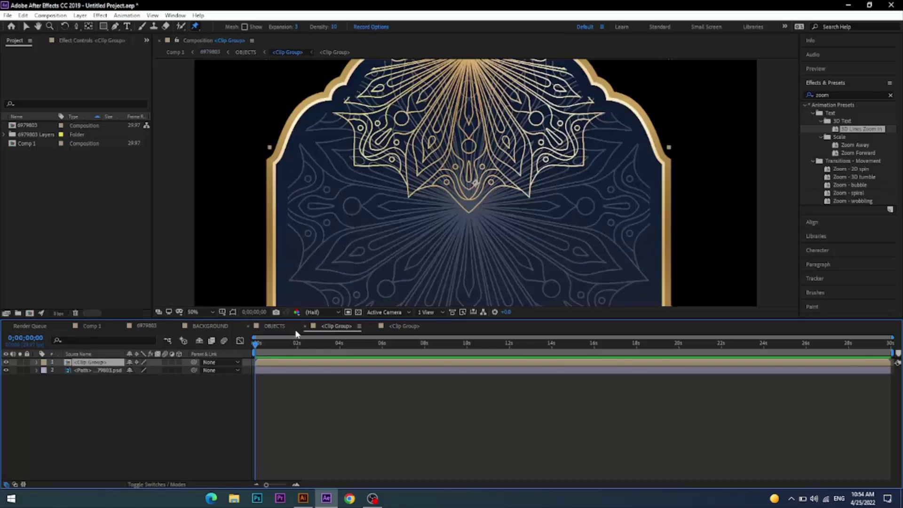
pyautogui.click(280, 327)
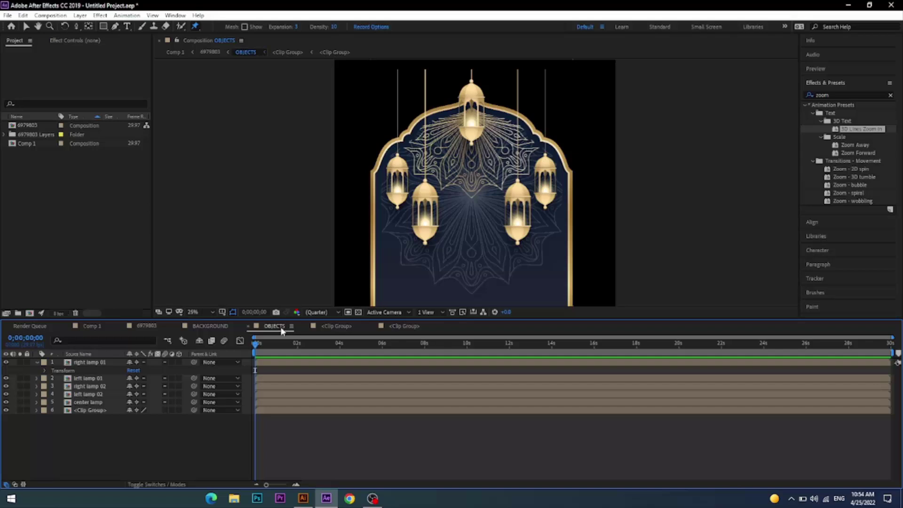
# Keyframe the four side lamps' Position at 0 s with Y at -730, above the frame
pyautogui.click(26, 26)
pyautogui.click(105, 362)
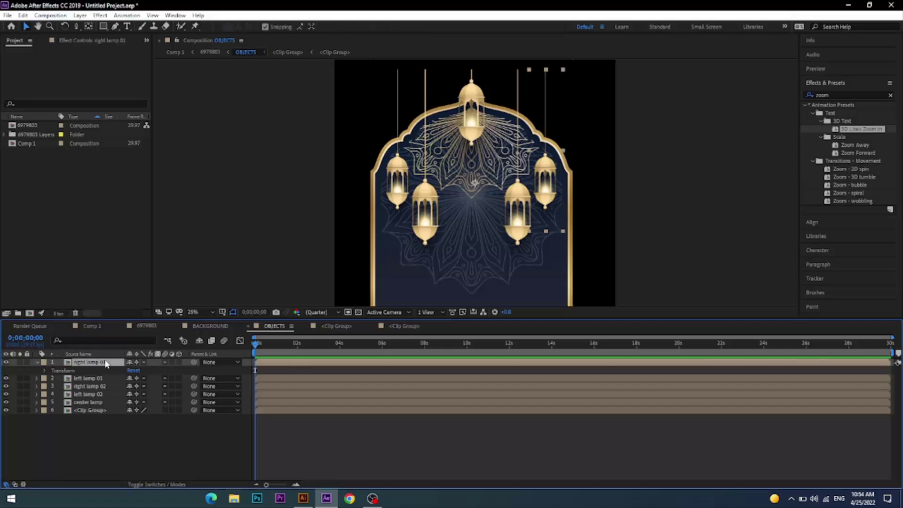
pyautogui.keyDown('ctrl'); pyautogui.click(93, 378); pyautogui.keyUp('ctrl')
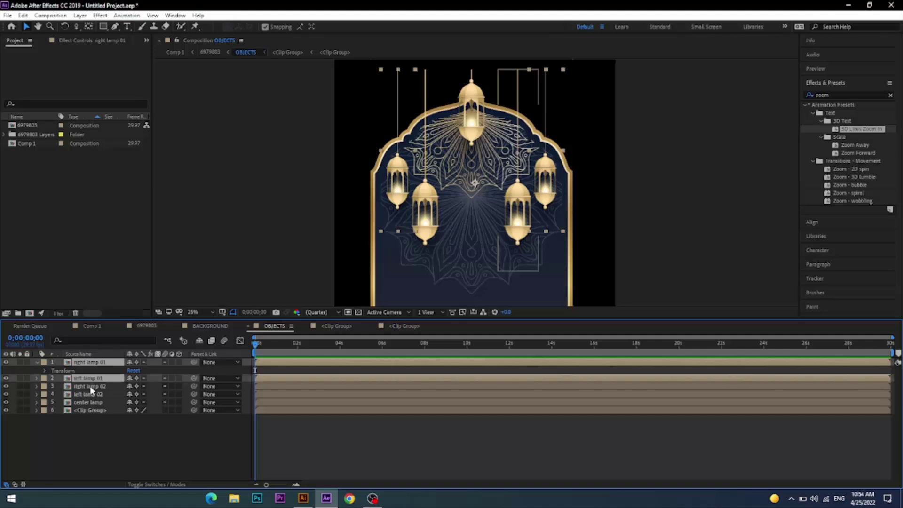
pyautogui.keyDown('ctrl'); pyautogui.click(89, 386); pyautogui.keyUp('ctrl')
pyautogui.keyDown('ctrl'); pyautogui.click(94, 394); pyautogui.keyUp('ctrl')
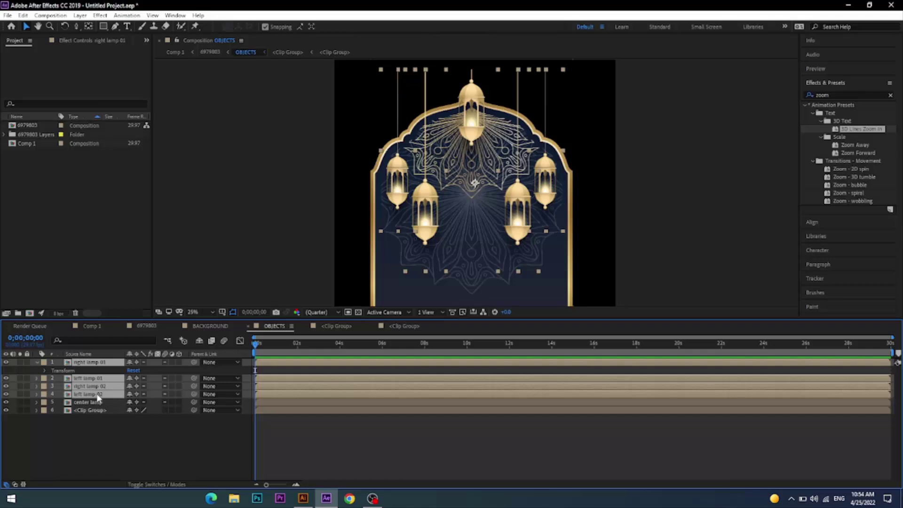
pyautogui.hotkey('alt', 'shift', 'p')
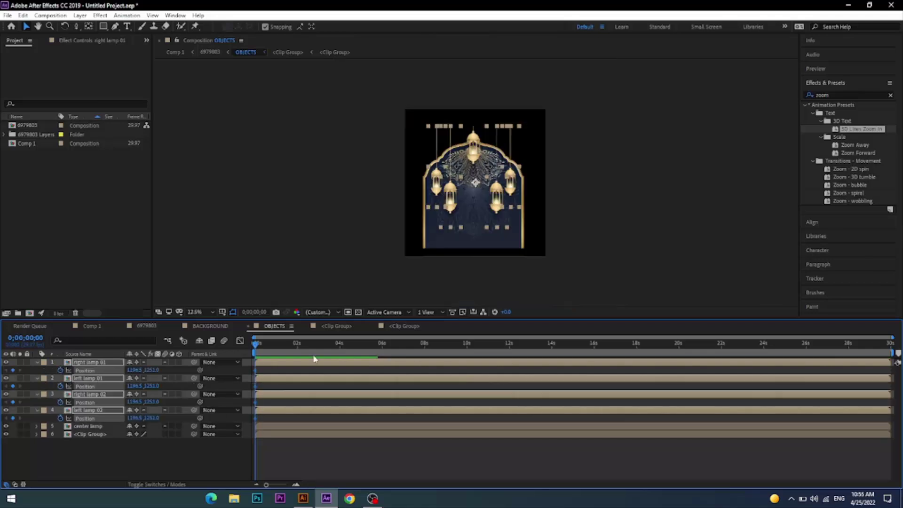
pyautogui.press(',')
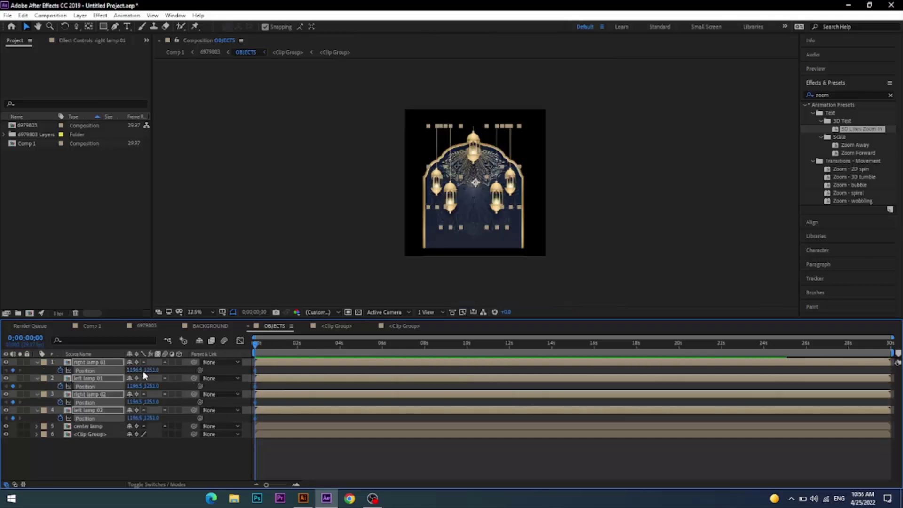
pyautogui.click(150, 370)
pyautogui.press('BackSpace')
pyautogui.write('-730')
pyautogui.press('Return')
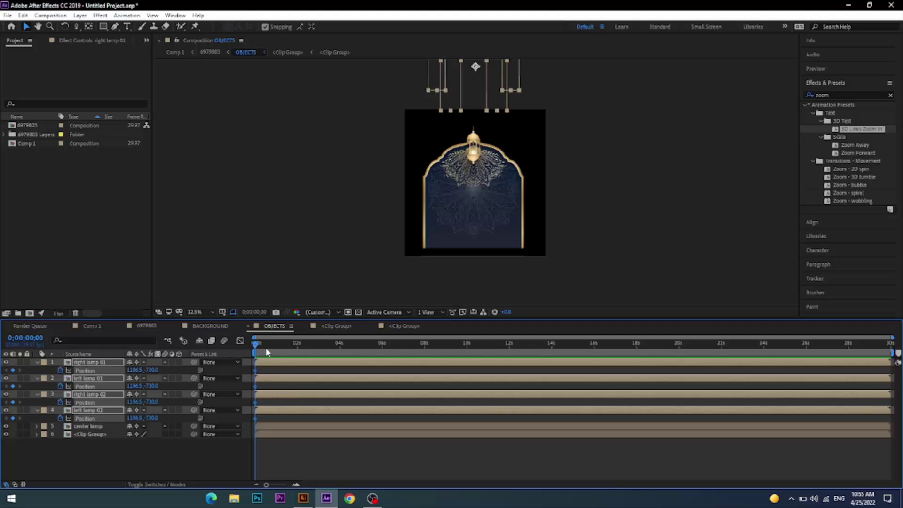
# Set the side lamps' Y Position to 1250 at 6 s and preview the drop
pyautogui.moveTo(258, 347); pyautogui.dragTo(382, 344)
pyautogui.click(151, 370)
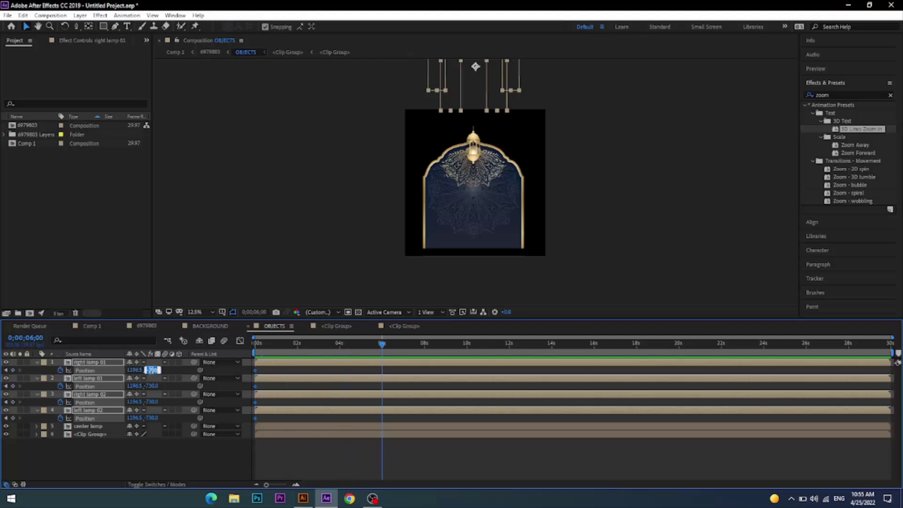
pyautogui.write('13')
pyautogui.press('Return')
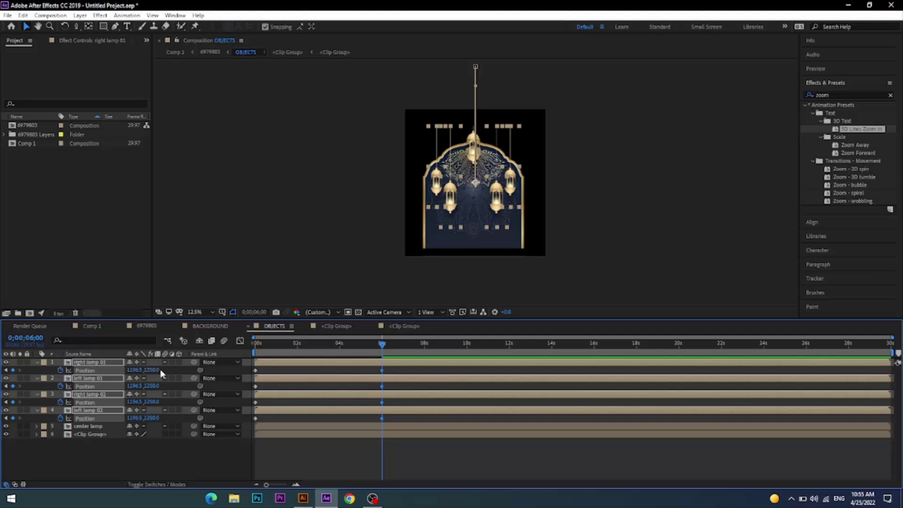
pyautogui.moveTo(382, 346); pyautogui.dragTo(361, 344)
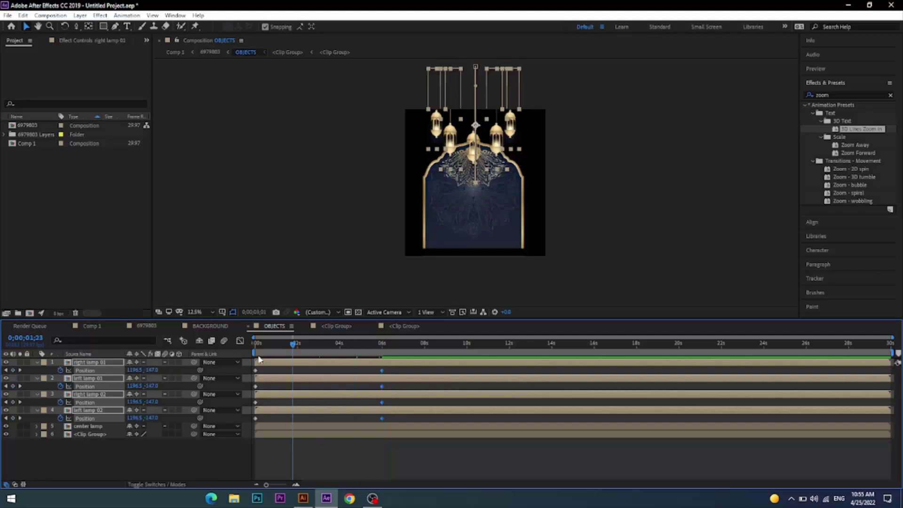
pyautogui.press('Home')
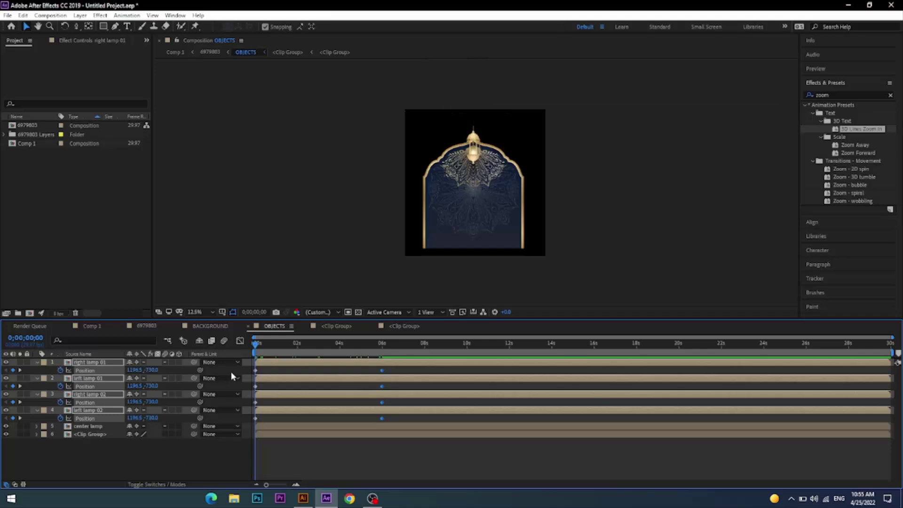
# Copy left lamp 02's two Position keyframes and paste them onto the center lamp
pyautogui.press('space')
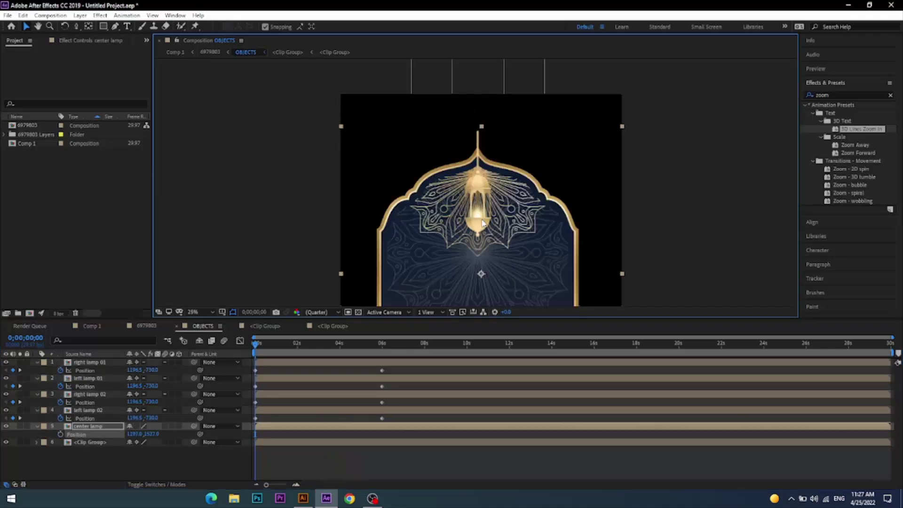
pyautogui.press('Up')
pyautogui.press('Up')
pyautogui.press('Up')
pyautogui.press('Up')
pyautogui.press('Up')
pyautogui.press('Up')
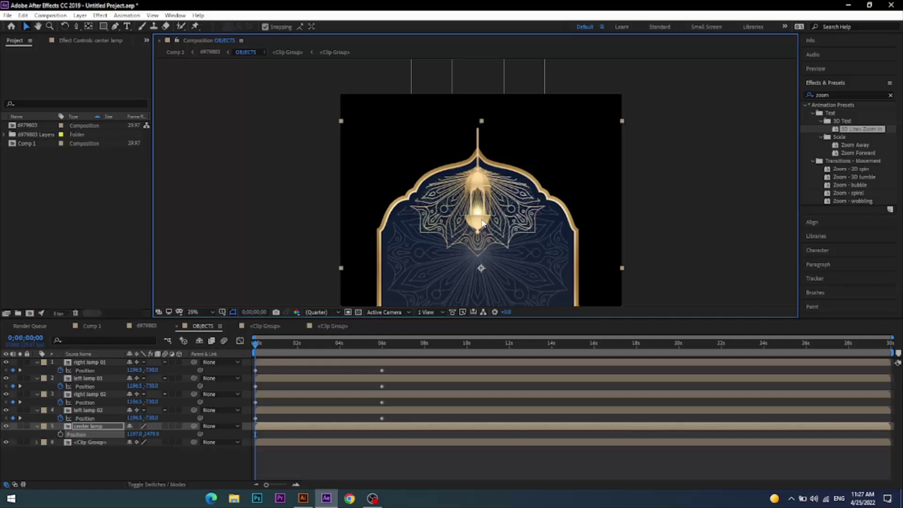
pyautogui.press('Up')
pyautogui.press('Up')
pyautogui.press('Up')
pyautogui.press('Up')
pyautogui.press('Up')
pyautogui.press('Up')
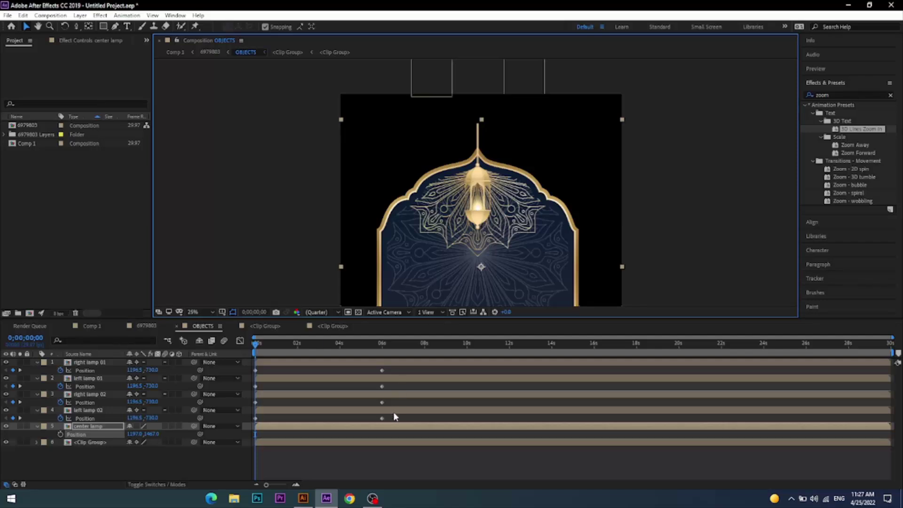
pyautogui.moveTo(395, 415); pyautogui.dragTo(253, 425)
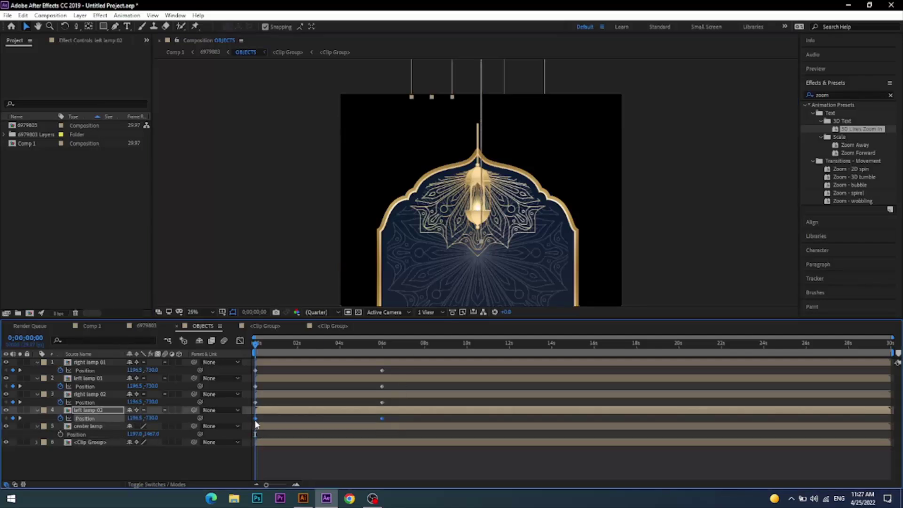
pyautogui.rightClick(256, 419)
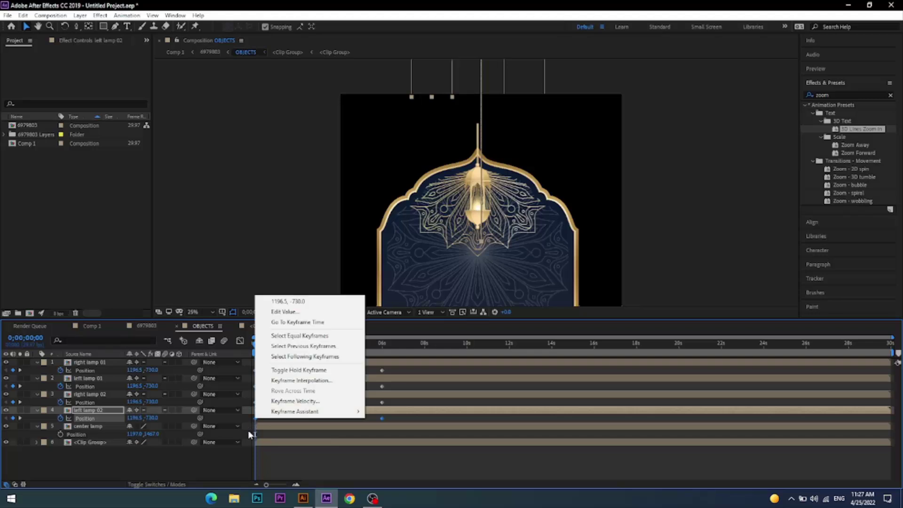
pyautogui.click(240, 454)
pyautogui.moveTo(396, 416); pyautogui.dragTo(245, 416)
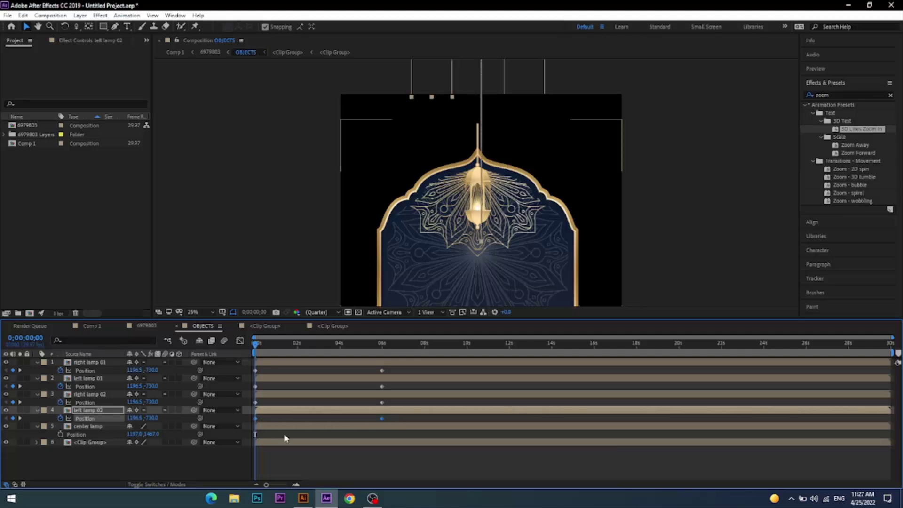
pyautogui.click(259, 426)
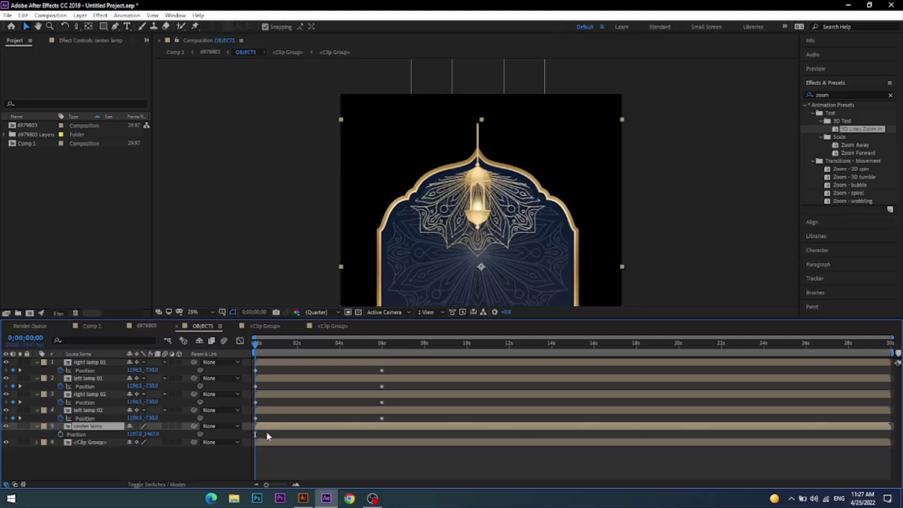
pyautogui.hotkey('ctrl', 'v')
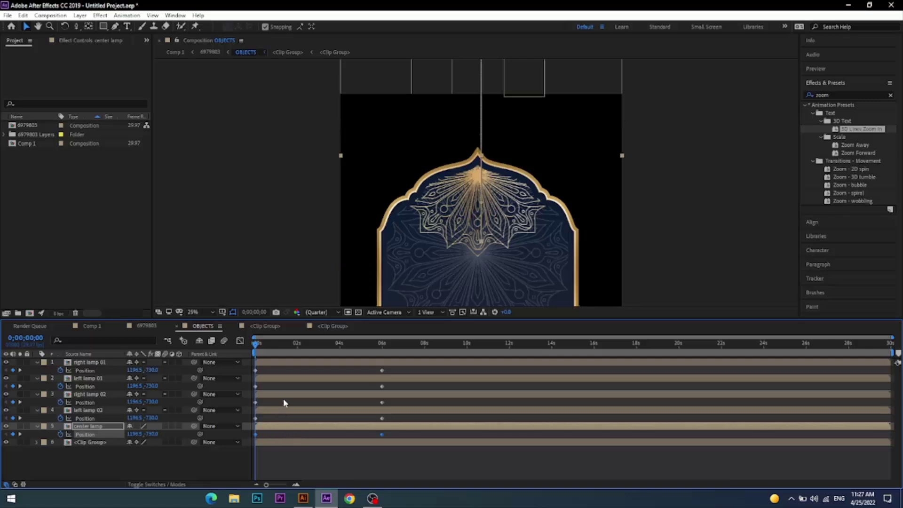
# Lower the center lamp's final Position keyframe slightly below the side lamps
pyautogui.moveTo(256, 343)
pyautogui.mouseDown()
pyautogui.moveTo(422, 353)
pyautogui.moveTo(365, 350)
pyautogui.moveTo(383, 348)
pyautogui.mouseUp()
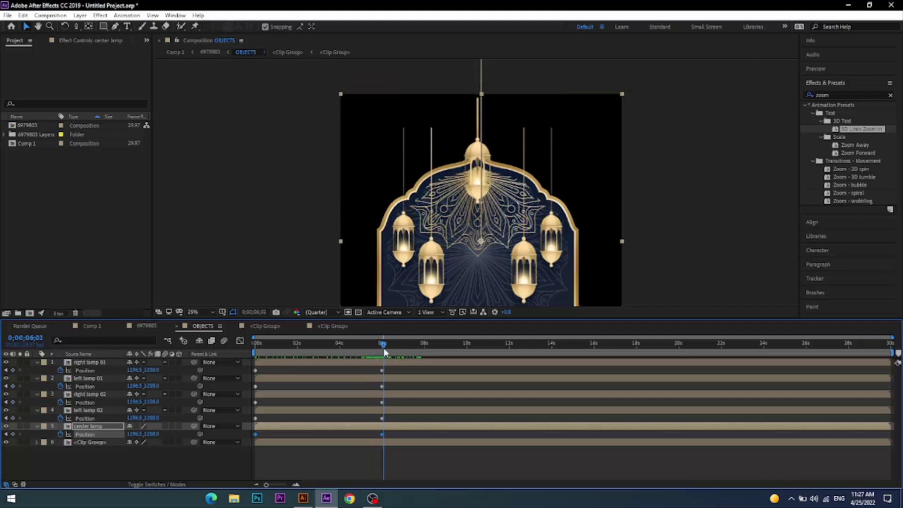
pyautogui.click(385, 437)
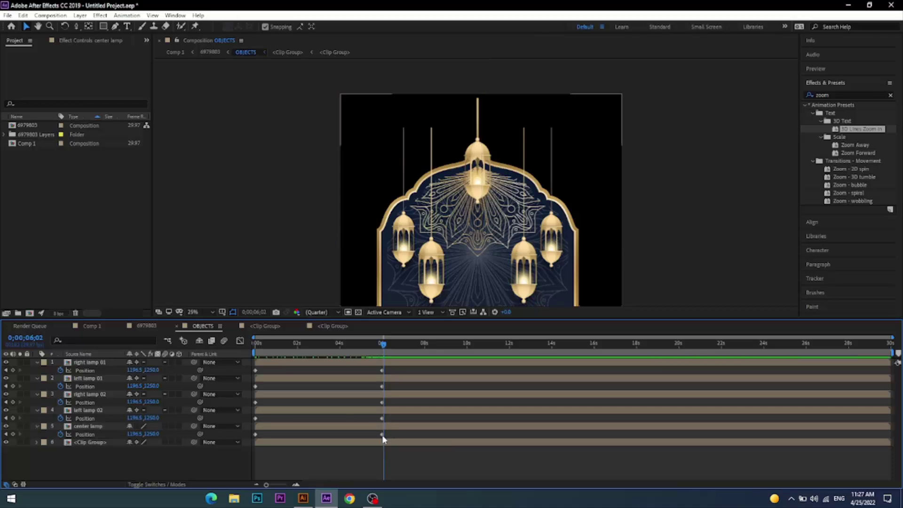
pyautogui.click(382, 435)
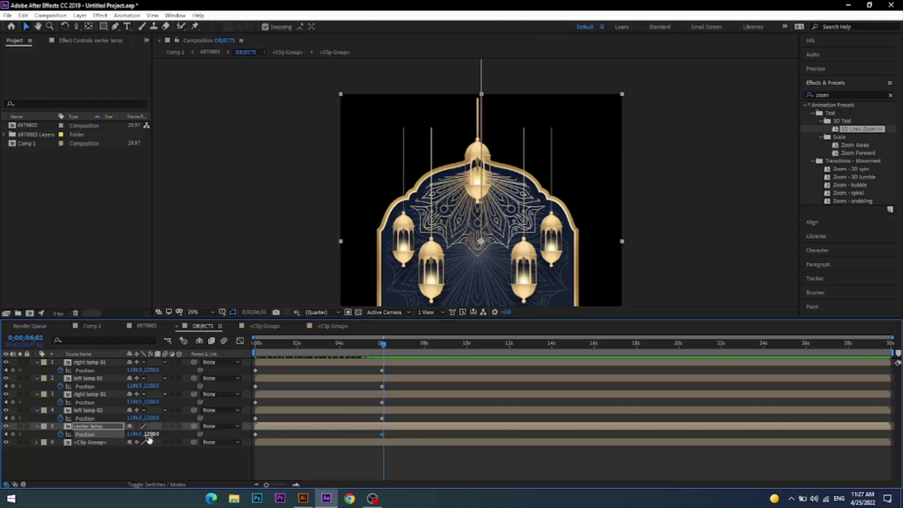
pyautogui.moveTo(150, 435); pyautogui.dragTo(254, 436)
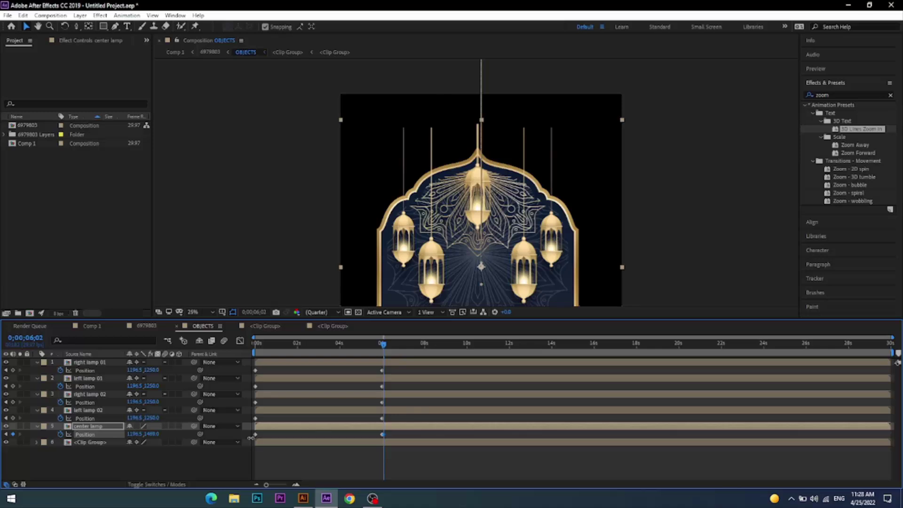
pyautogui.moveTo(385, 347); pyautogui.dragTo(241, 363)
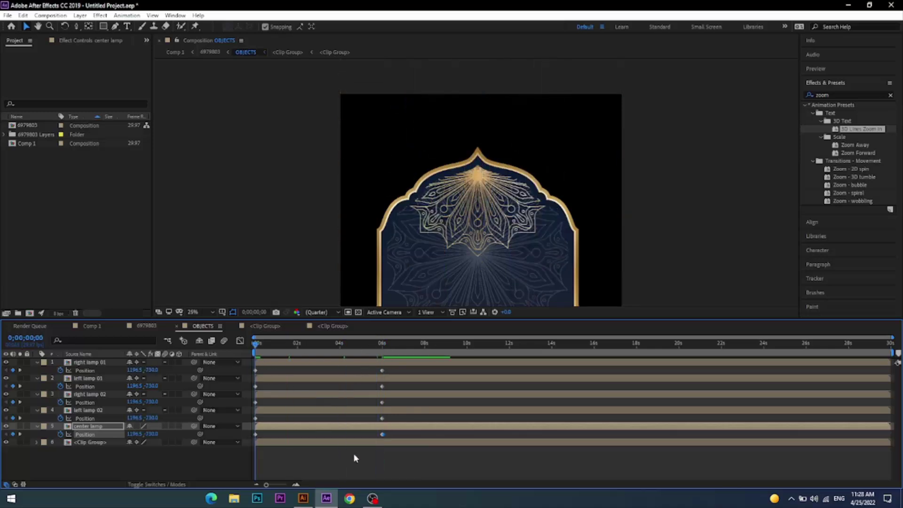
pyautogui.press('space')
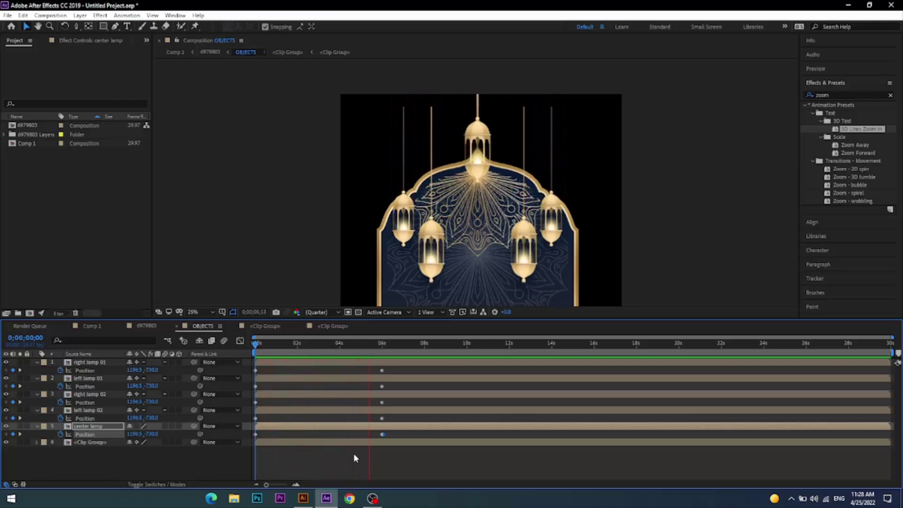
pyautogui.click(371, 345)
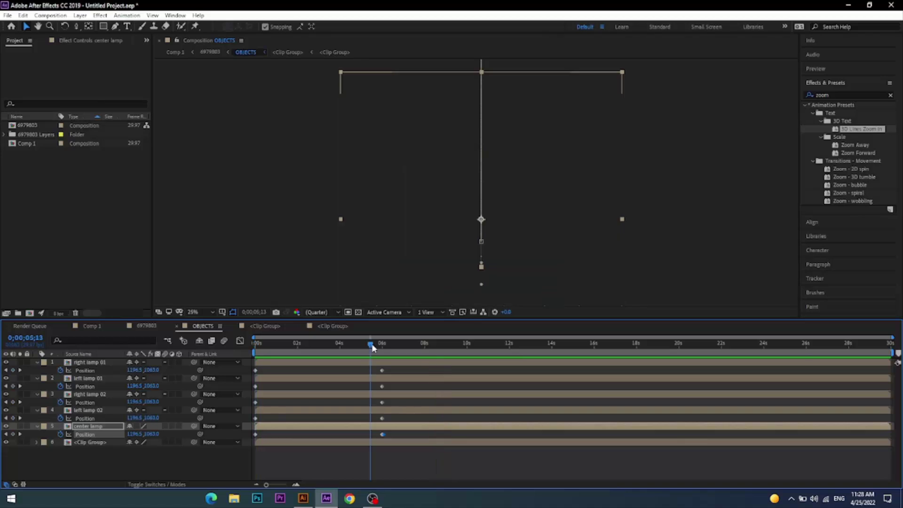
pyautogui.moveTo(371, 347)
pyautogui.mouseDown()
pyautogui.moveTo(393, 345)
pyautogui.moveTo(298, 353)
pyautogui.mouseUp()
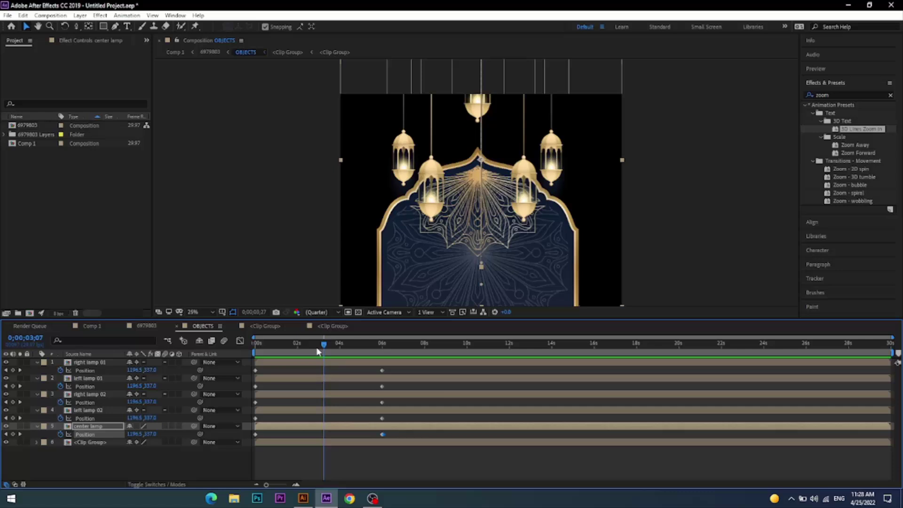
pyautogui.click(6, 442)
pyautogui.click(6, 442)
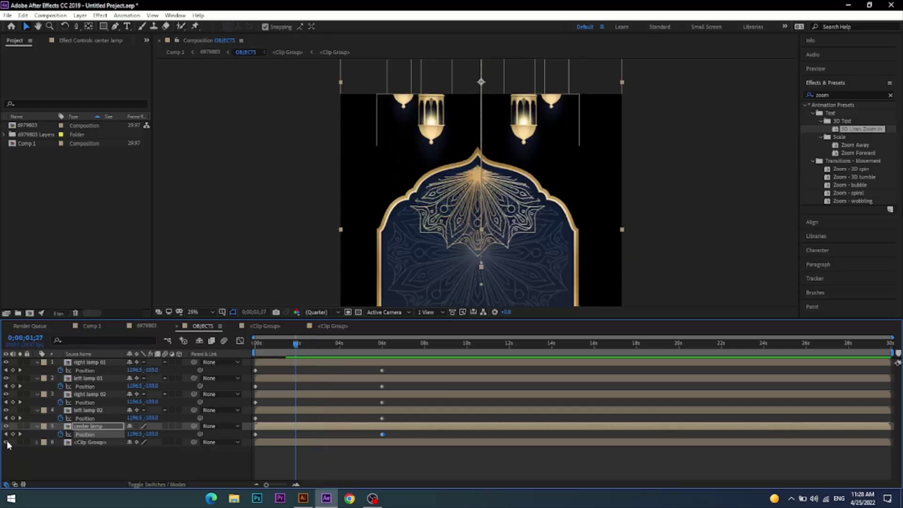
# Open the nested Clip Group comp and reveal the bg upper motive layer's Rotation
pyautogui.click(74, 444)
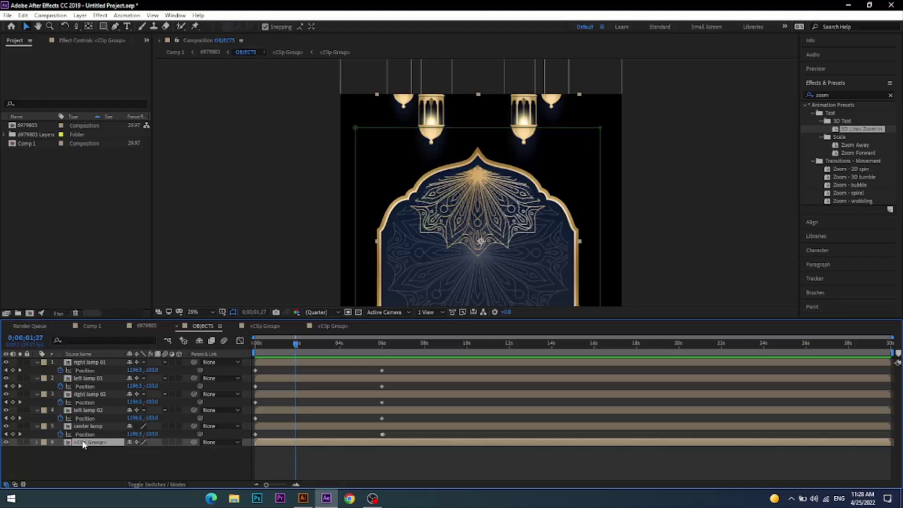
pyautogui.click(266, 327)
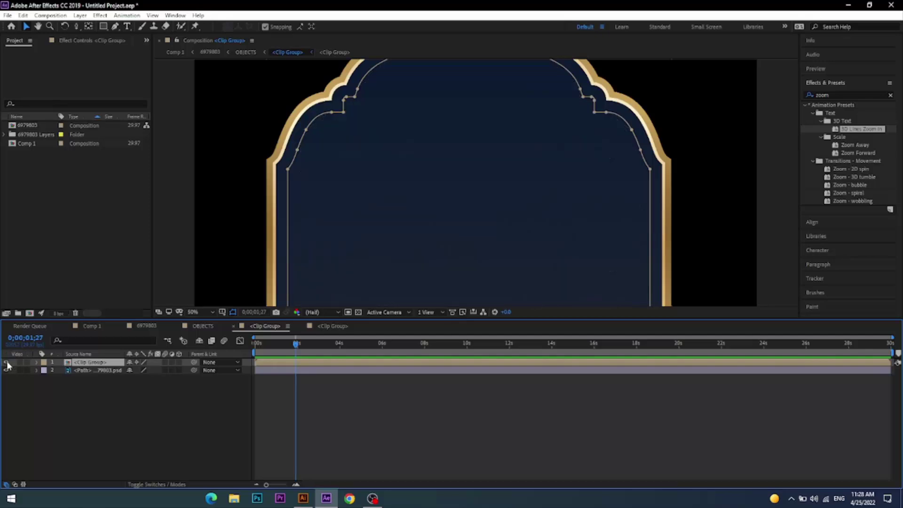
pyautogui.doubleClick(88, 363)
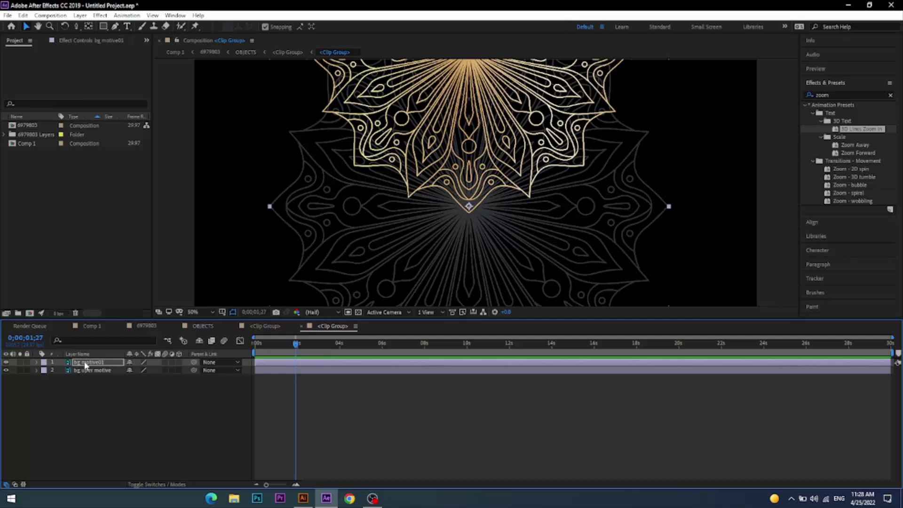
pyautogui.click(88, 370)
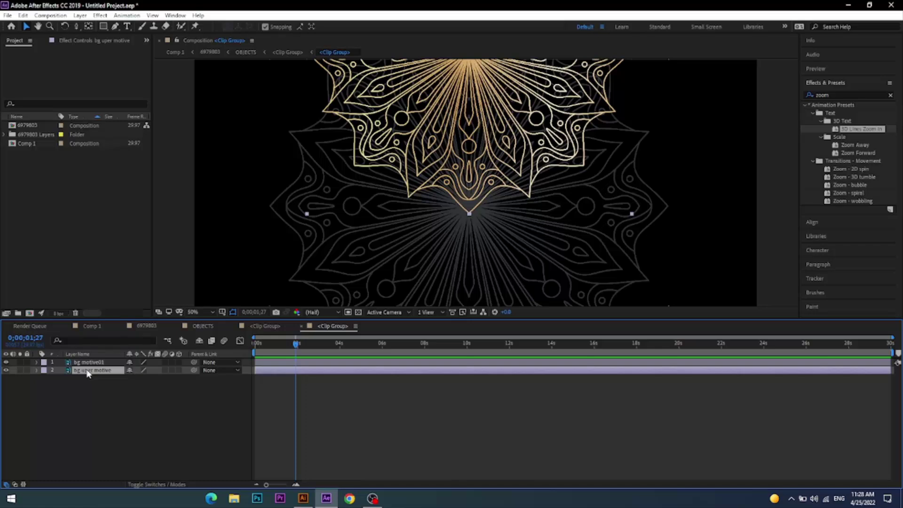
pyautogui.press('r')
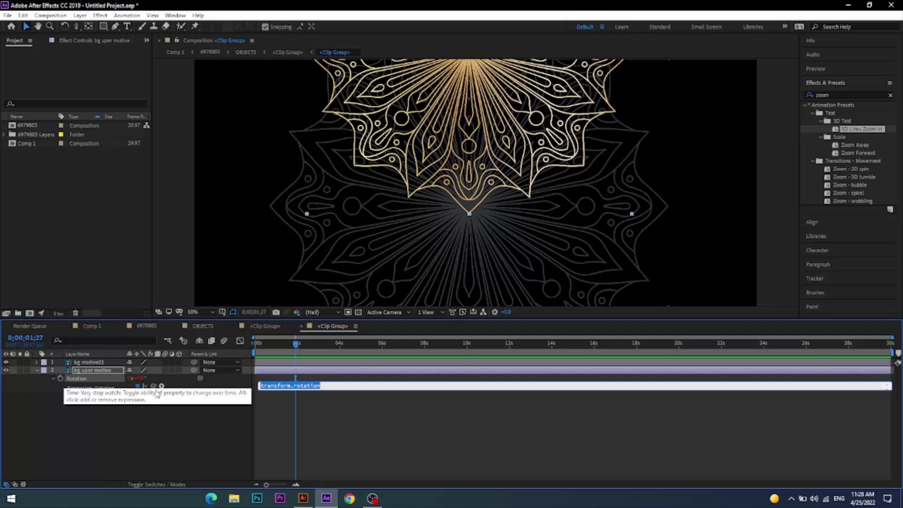
# Enter time*30 as bg uper motive's Rotation expression and preview the spinning mandala
pyautogui.write('time*30')
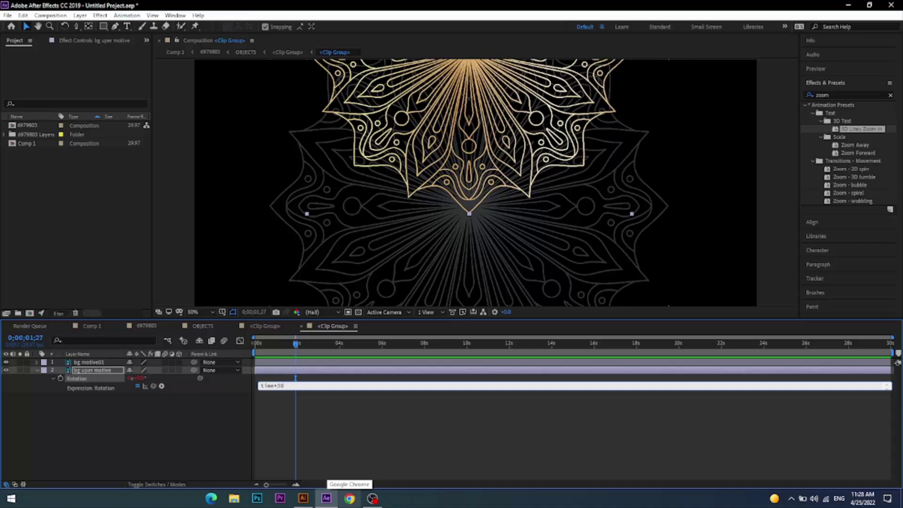
pyautogui.press('KP_Enter')
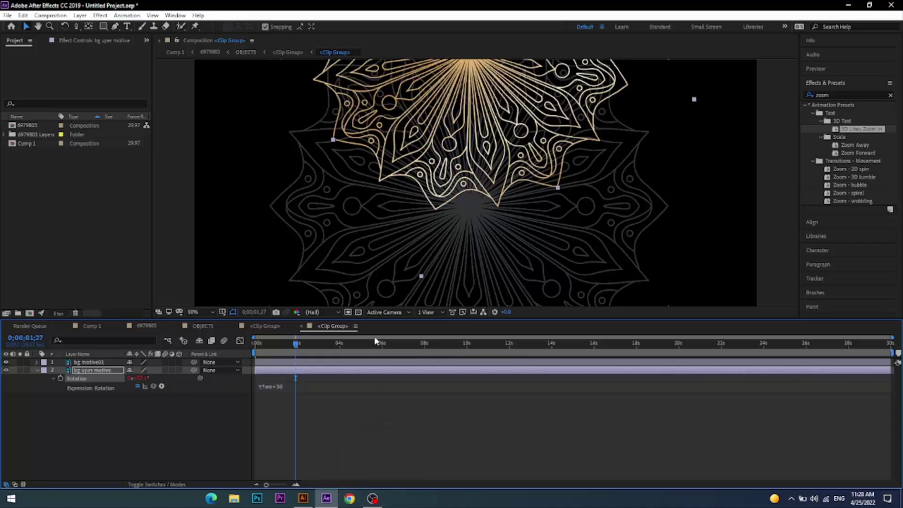
pyautogui.moveTo(301, 343)
pyautogui.mouseDown()
pyautogui.moveTo(438, 343)
pyautogui.moveTo(245, 361)
pyautogui.mouseUp()
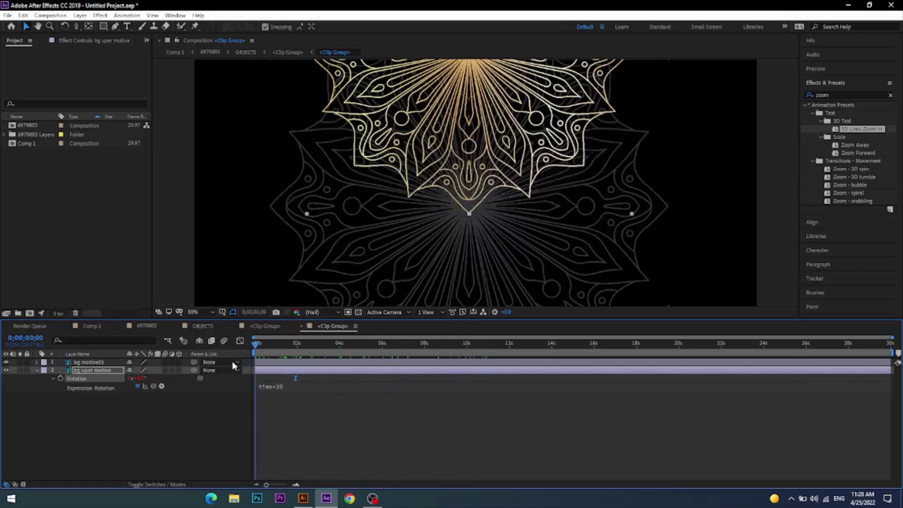
pyautogui.click(331, 412)
pyautogui.press('space')
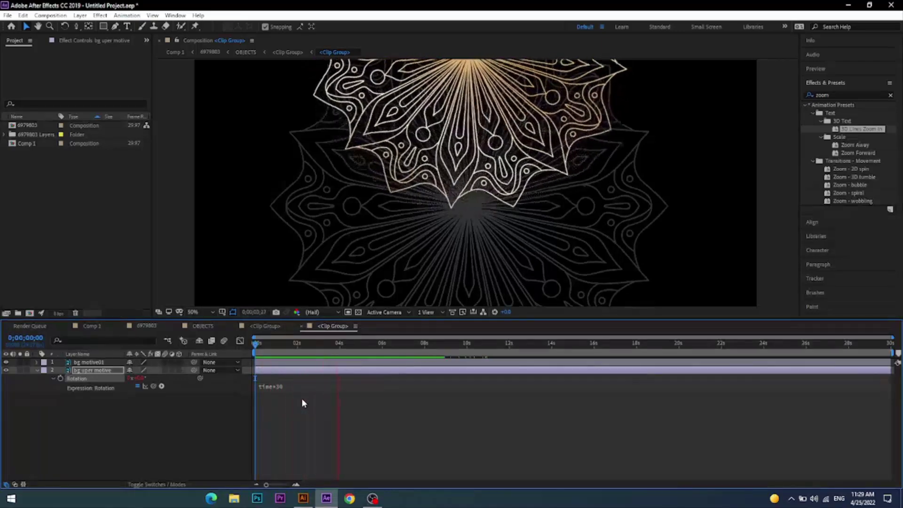
pyautogui.press('space')
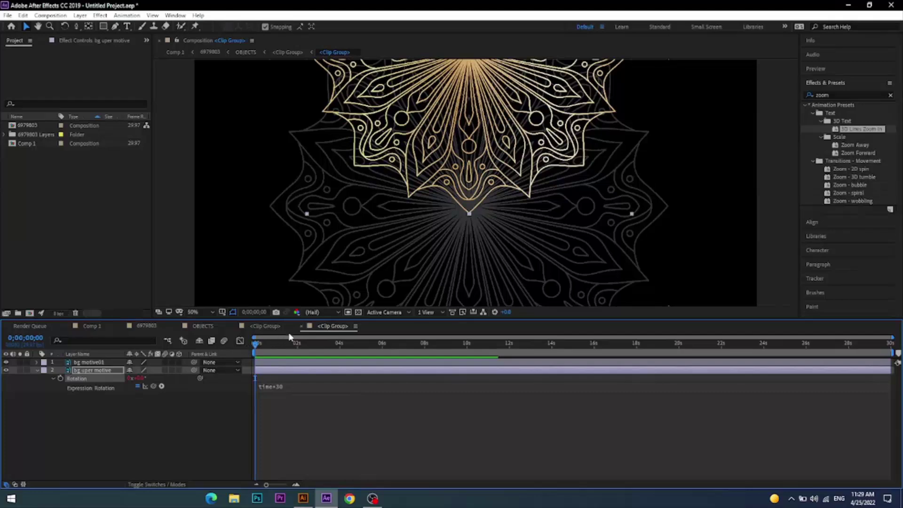
# Close the nested Clip Group, hide path outlines, preview, then return through OBJECTS to Comp 1
pyautogui.click(301, 327)
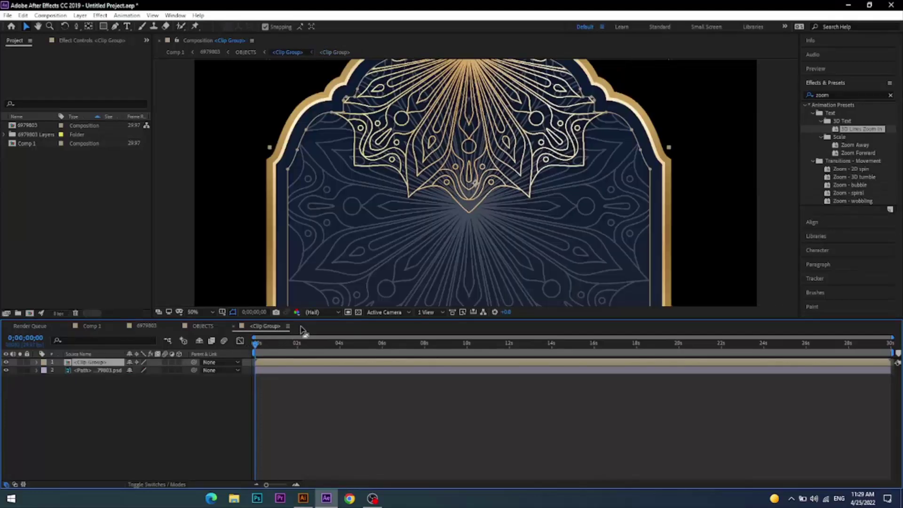
pyautogui.click(240, 341)
pyautogui.press('space')
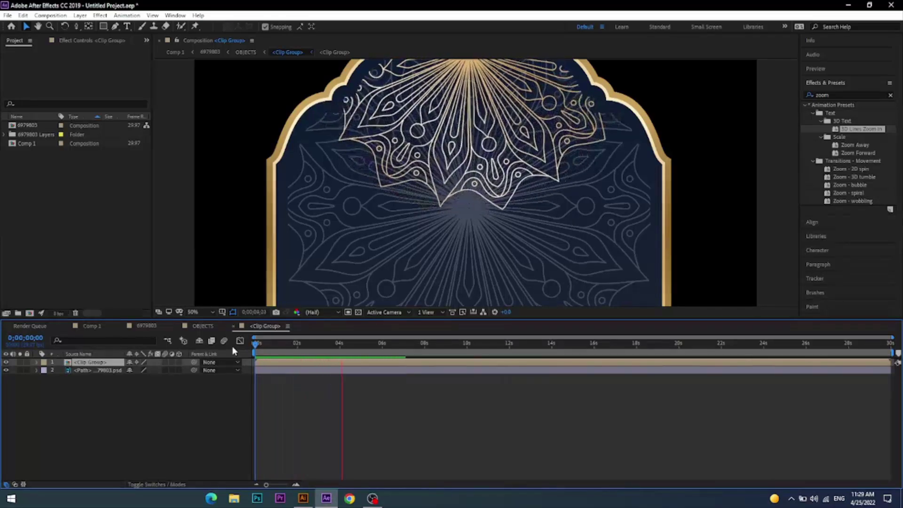
pyautogui.press('space')
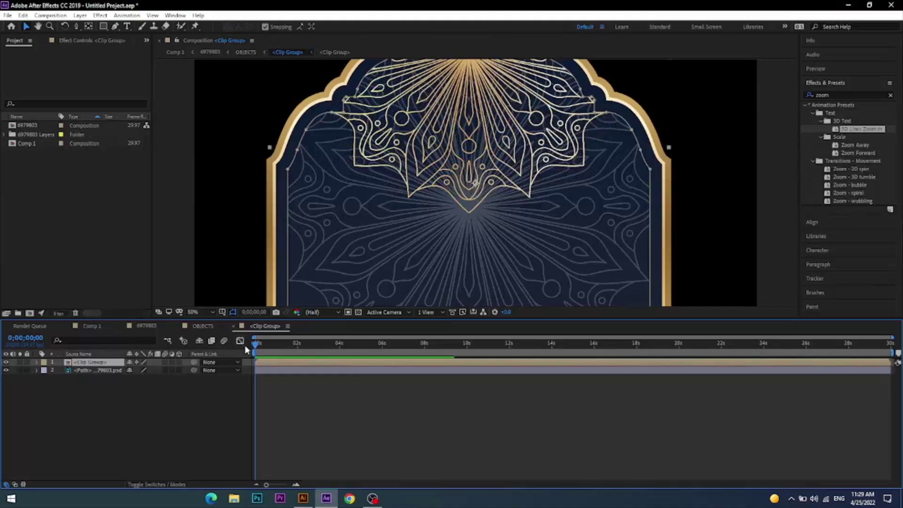
pyautogui.click(203, 327)
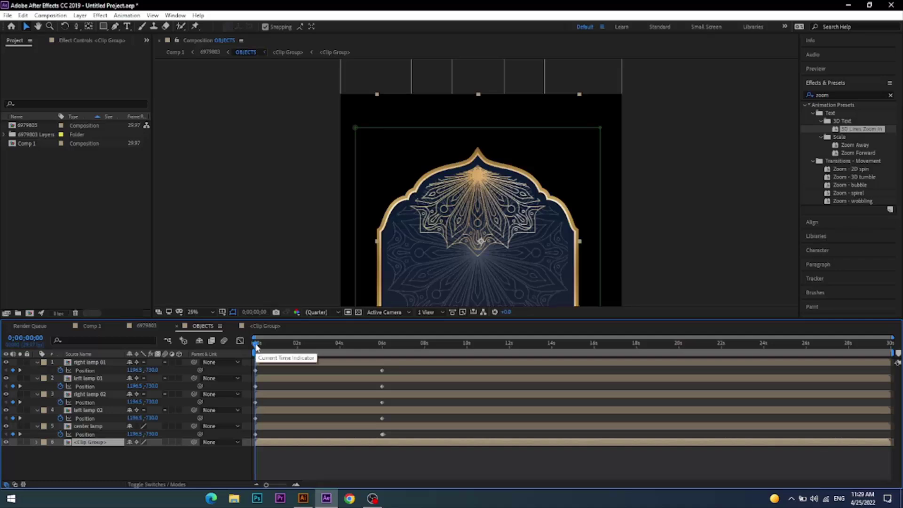
pyautogui.click(92, 326)
pyautogui.click(98, 364)
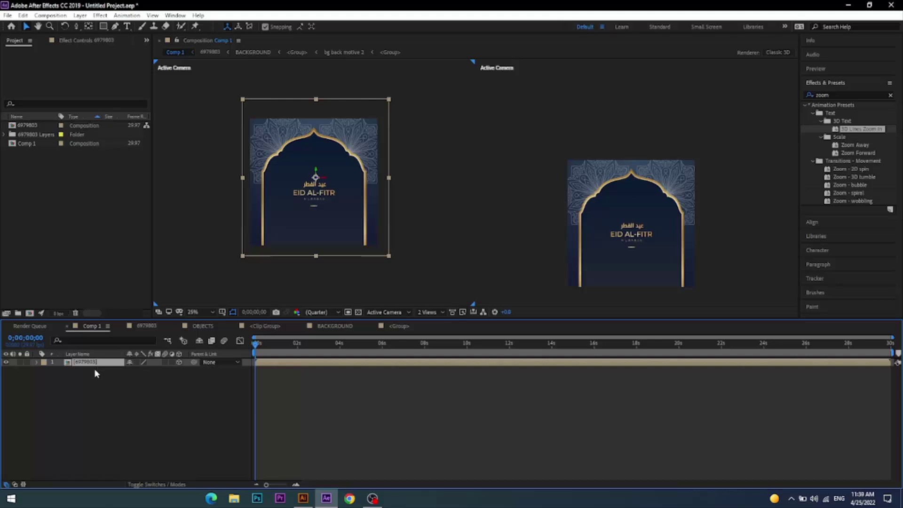
# Add Camera 1 with default 35mm settings to Comp 1, keeping two side-by-side views
pyautogui.rightClick(104, 388)
pyautogui.moveTo(159, 290)
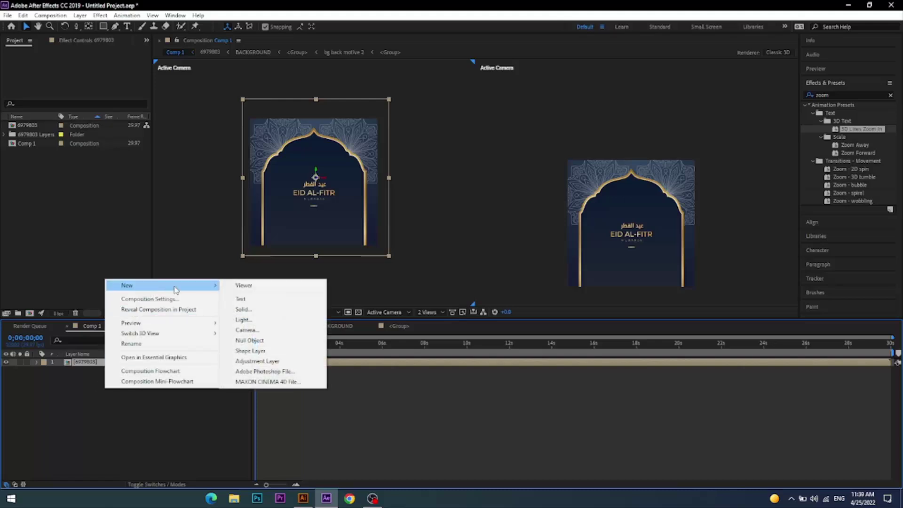
pyautogui.click(271, 331)
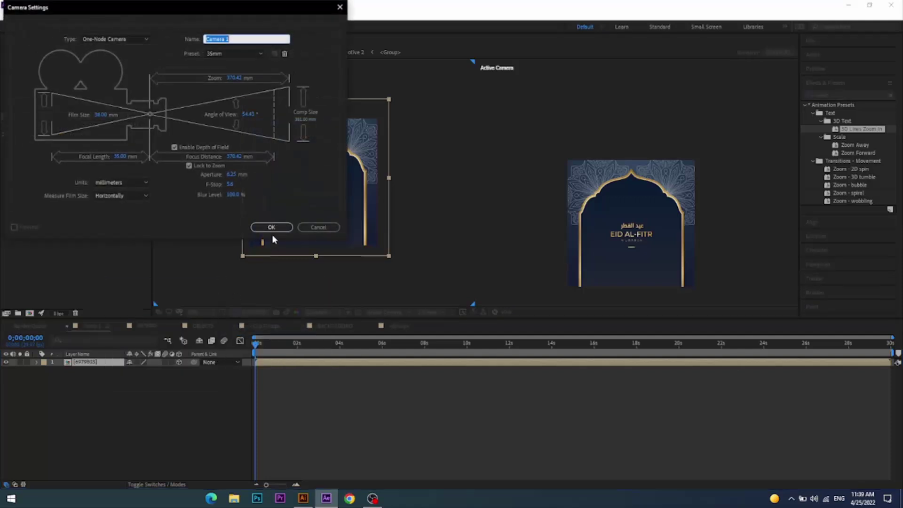
pyautogui.click(272, 230)
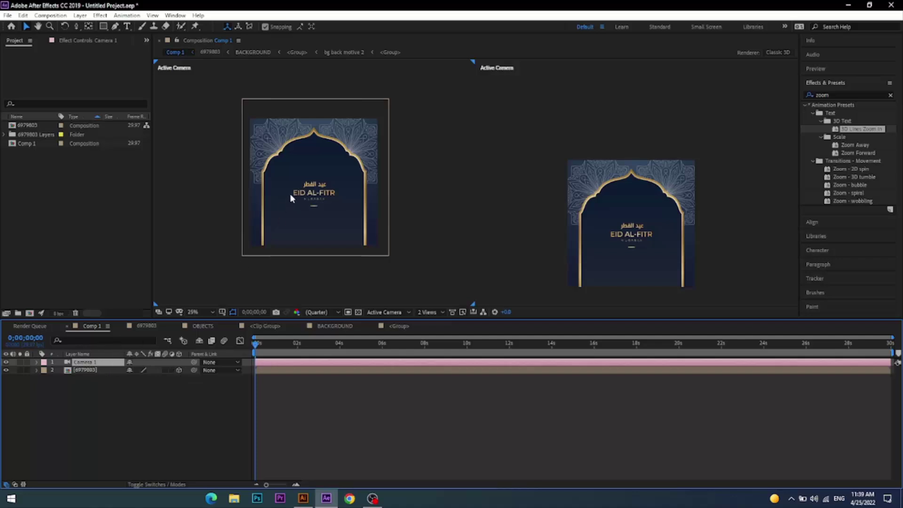
pyautogui.click(435, 312)
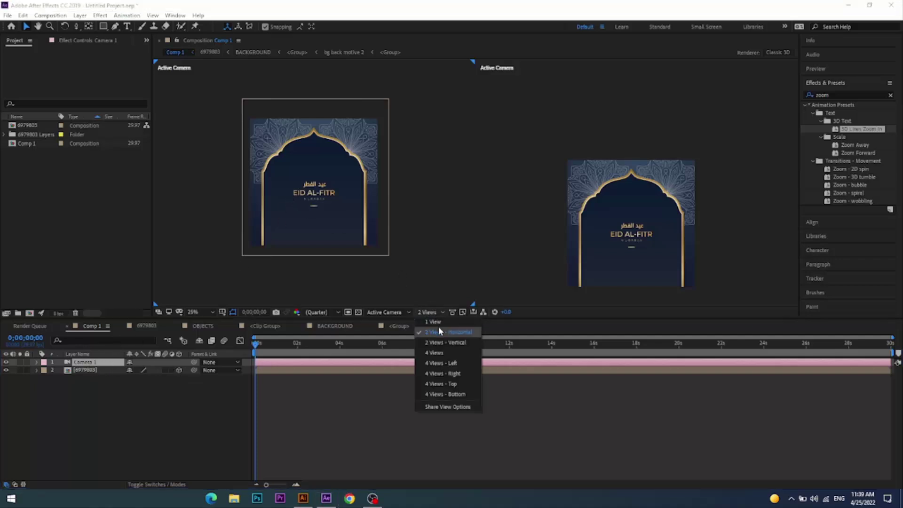
pyautogui.click(438, 331)
pyautogui.click(36, 362)
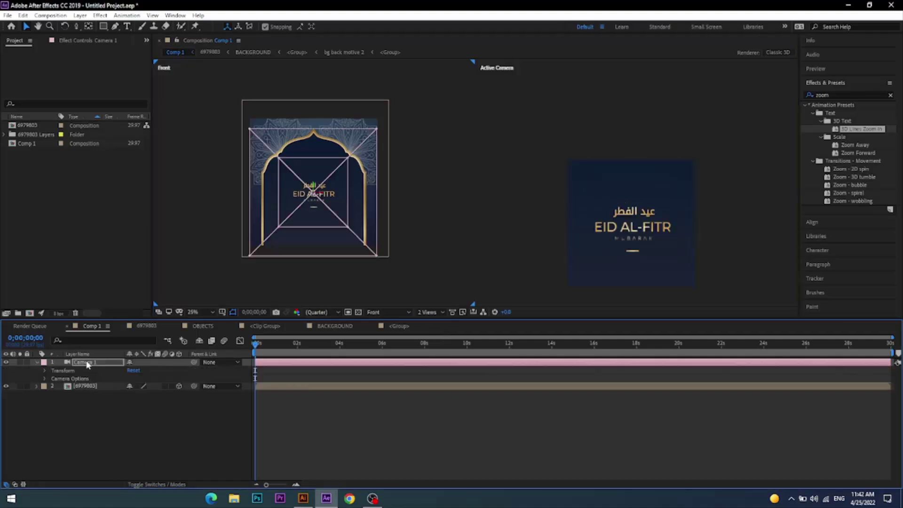
# Keyframe Camera 1's Position at 0 s, height 620.5, pushed close to the card
pyautogui.press('p')
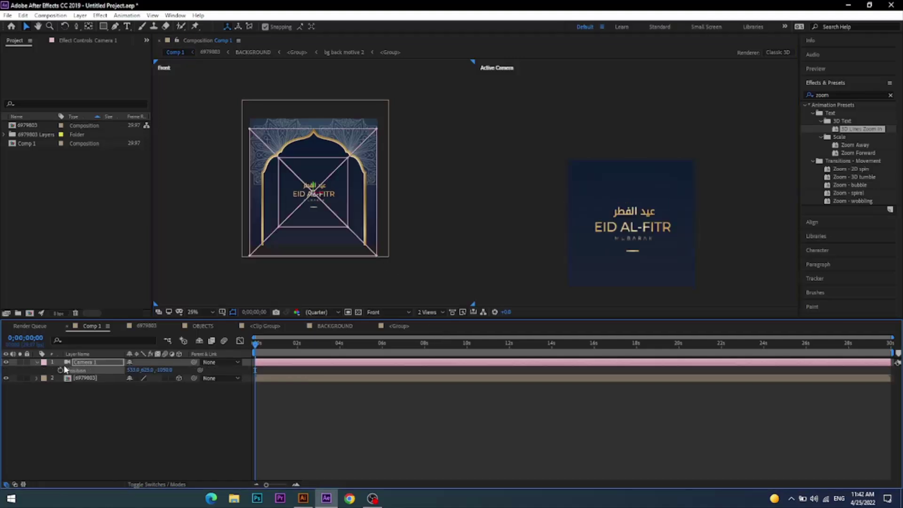
pyautogui.click(60, 370)
pyautogui.click(77, 27)
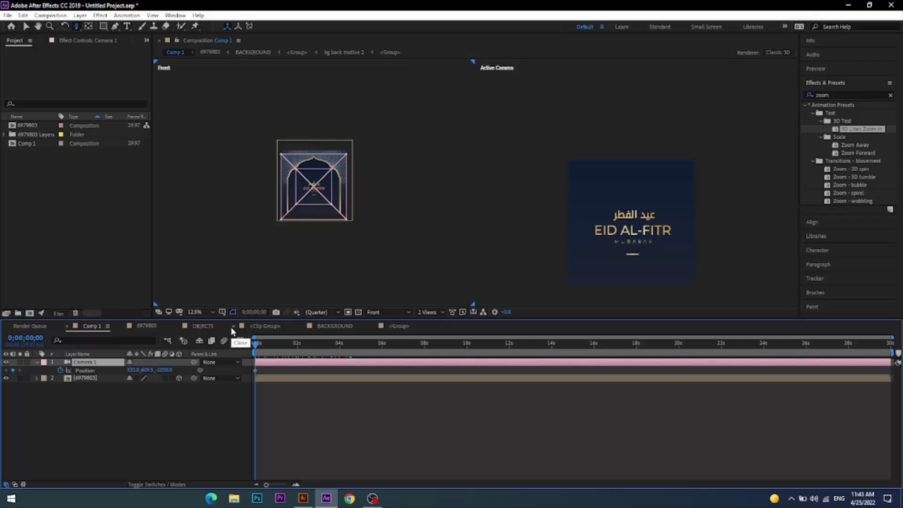
pyautogui.moveTo(145, 369)
pyautogui.mouseDown()
pyautogui.moveTo(134, 374)
pyautogui.moveTo(369, 370)
pyautogui.moveTo(702, 392)
pyautogui.mouseUp()
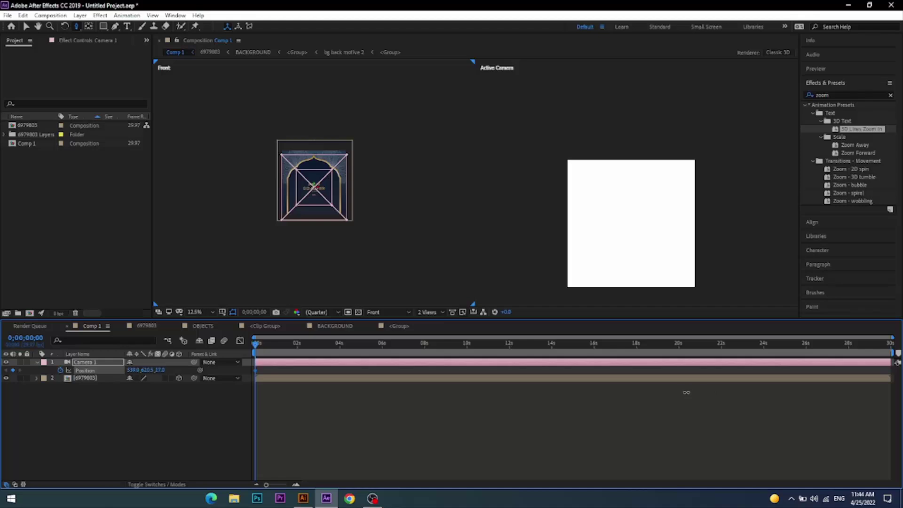
pyautogui.moveTo(686, 392); pyautogui.dragTo(675, 392)
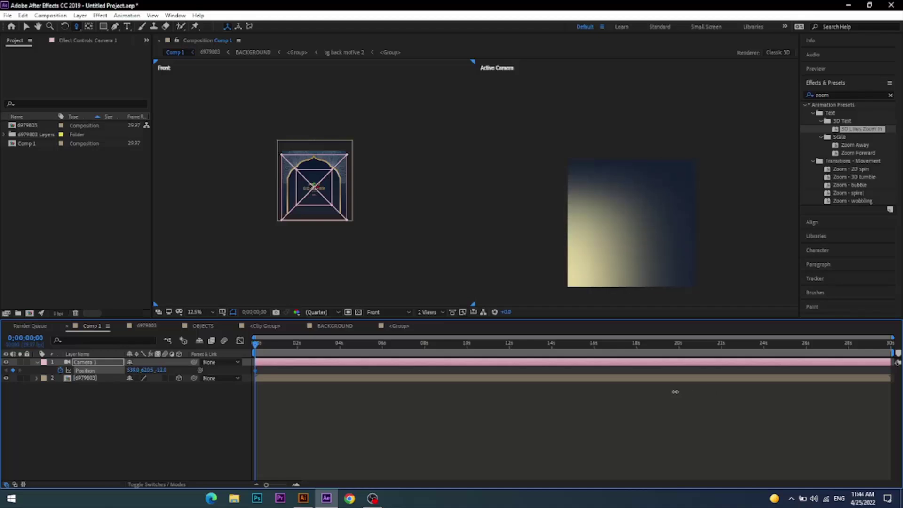
# Pull the camera back progressively at 2, 4 and 6 s to reveal the title and lamps
pyautogui.moveTo(256, 346)
pyautogui.mouseDown()
pyautogui.moveTo(337, 348)
pyautogui.moveTo(299, 347)
pyautogui.mouseUp()
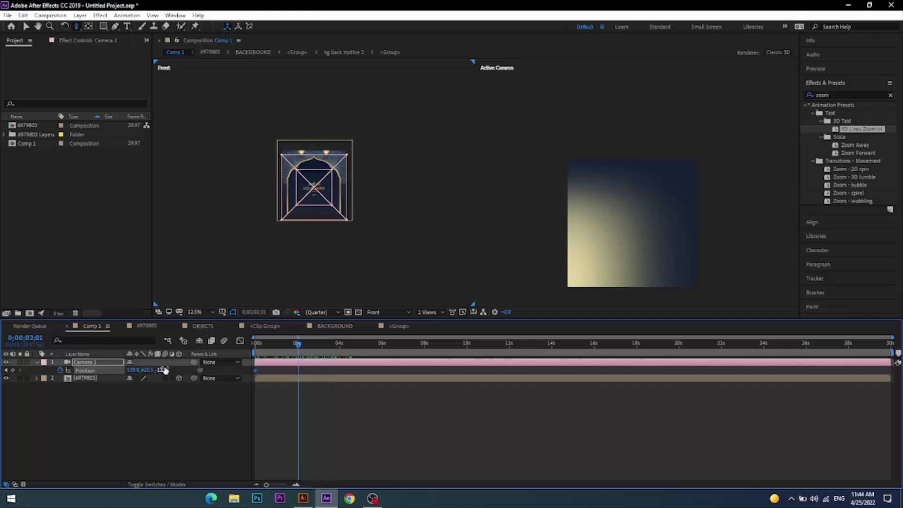
pyautogui.moveTo(161, 369)
pyautogui.mouseDown()
pyautogui.moveTo(150, 368)
pyautogui.moveTo(160, 371)
pyautogui.mouseUp()
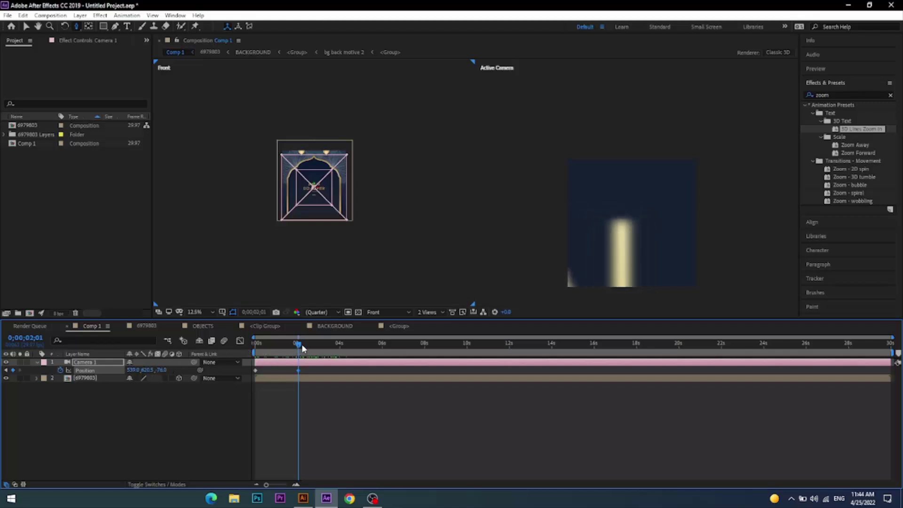
pyautogui.moveTo(314, 347); pyautogui.dragTo(338, 347)
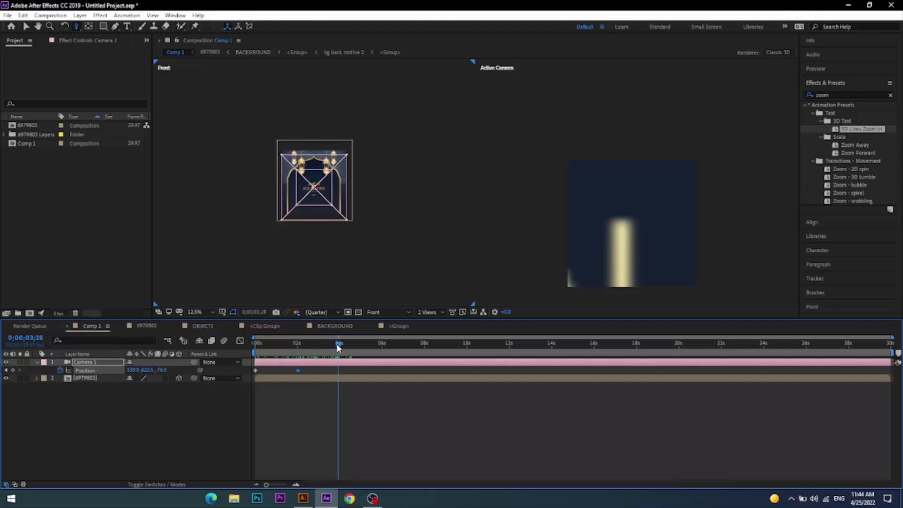
pyautogui.moveTo(163, 372)
pyautogui.mouseDown()
pyautogui.moveTo(109, 374)
pyautogui.moveTo(121, 378)
pyautogui.mouseUp()
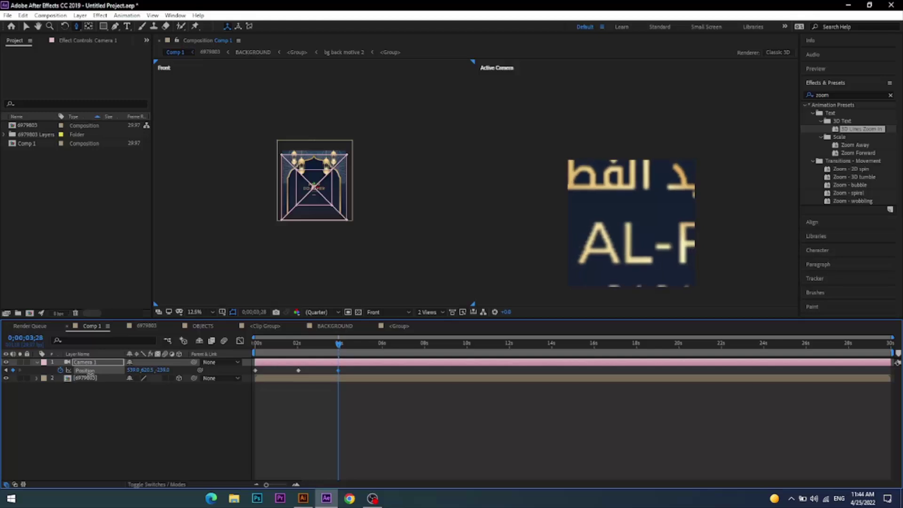
pyautogui.moveTo(338, 347); pyautogui.dragTo(382, 347)
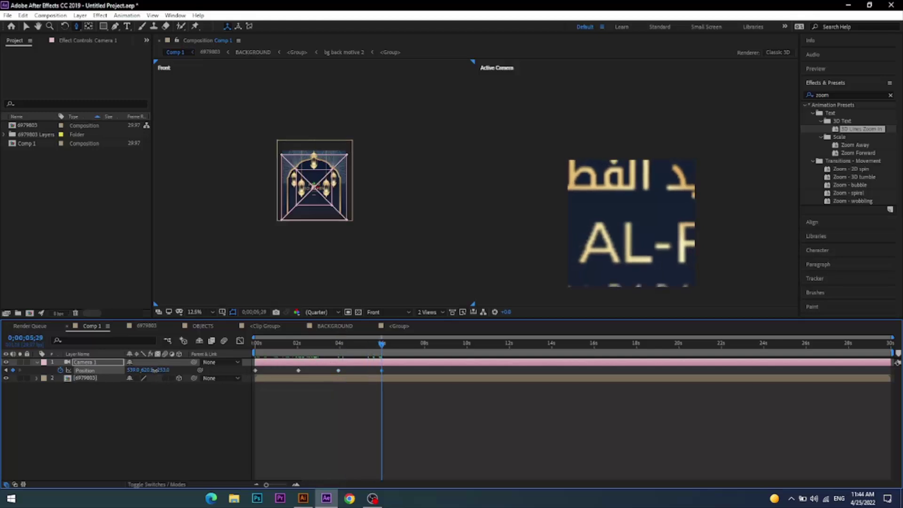
pyautogui.moveTo(155, 371); pyautogui.dragTo(2, 383)
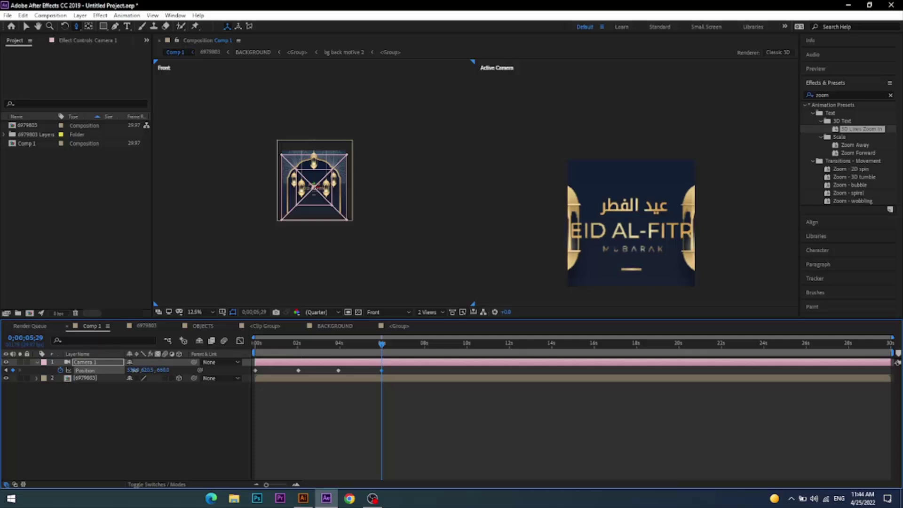
pyautogui.moveTo(163, 370); pyautogui.dragTo(49, 372)
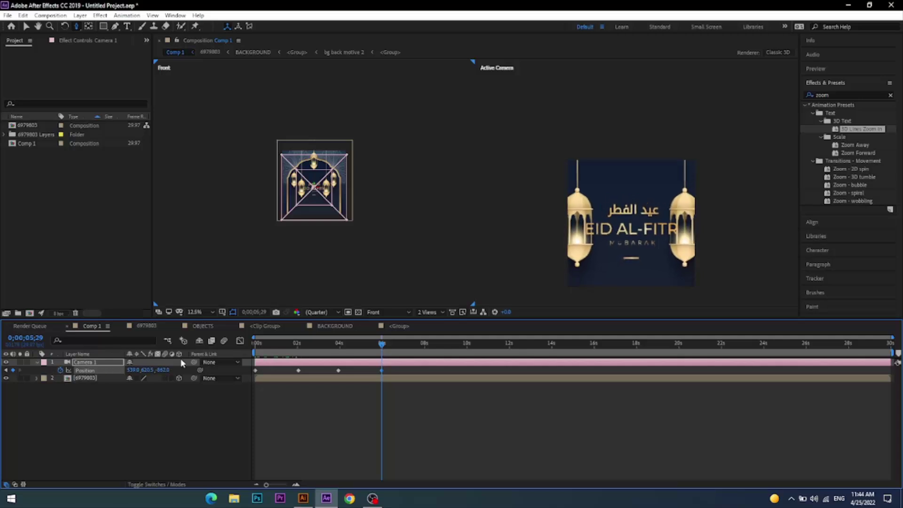
# At 8 s, pull the camera back to frame the whole card
pyautogui.moveTo(382, 345); pyautogui.dragTo(425, 350)
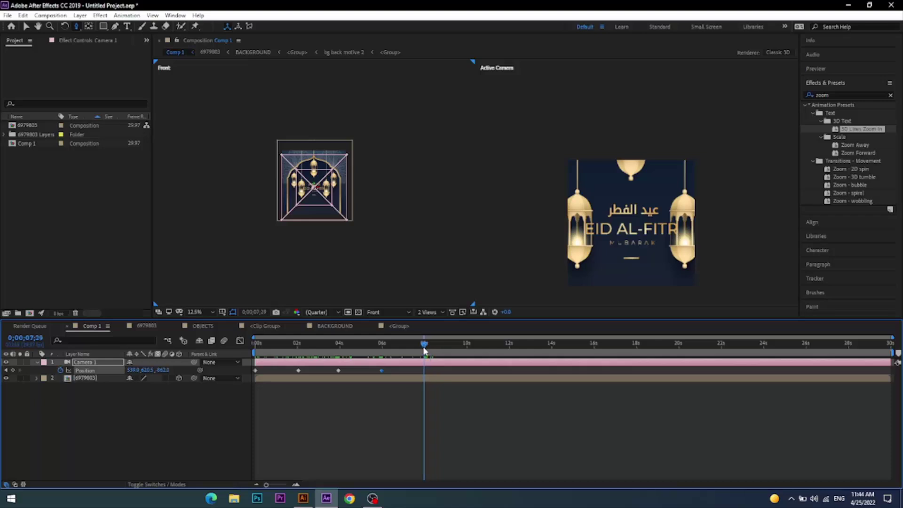
pyautogui.moveTo(169, 369); pyautogui.dragTo(153, 371)
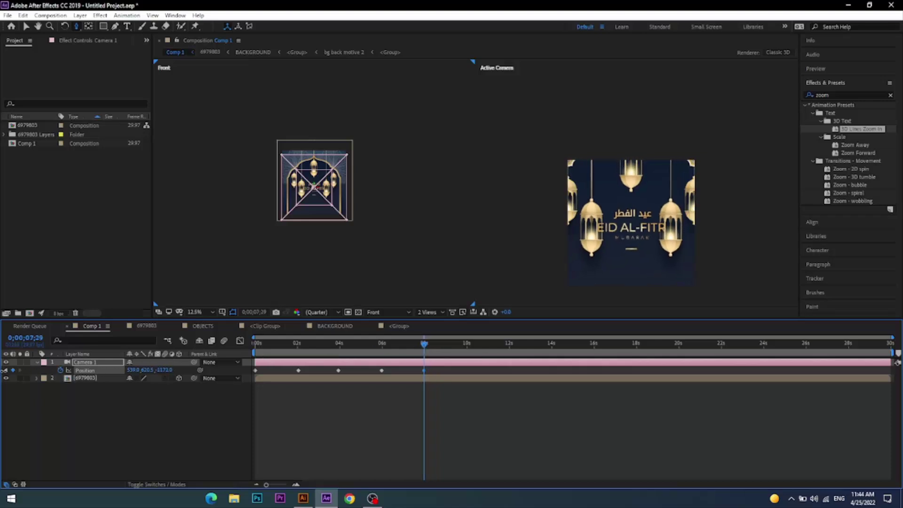
pyautogui.moveTo(5, 371); pyautogui.dragTo(22, 376)
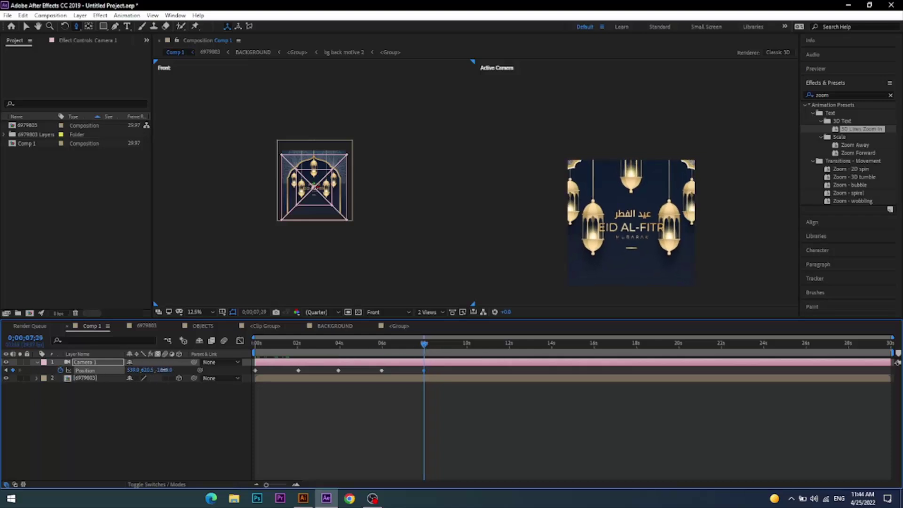
pyautogui.moveTo(164, 370); pyautogui.dragTo(125, 374)
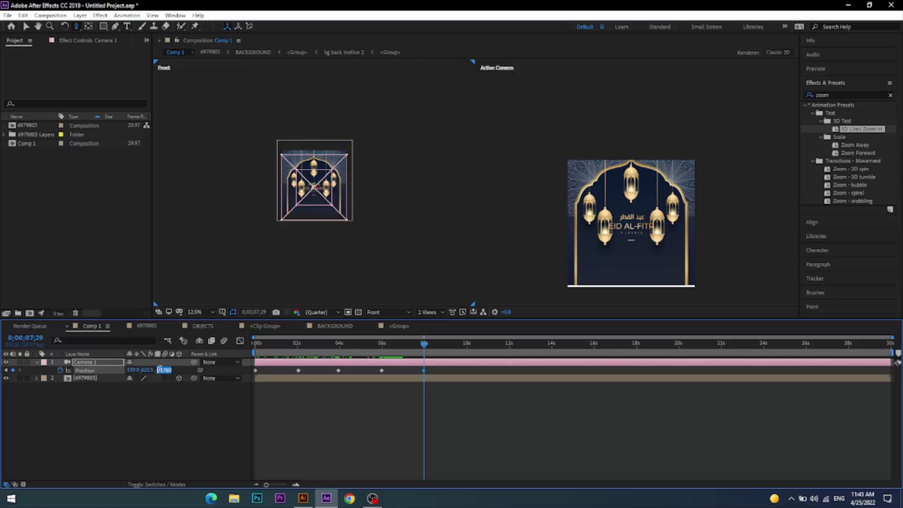
pyautogui.moveTo(144, 370)
pyautogui.mouseDown()
pyautogui.moveTo(85, 370)
pyautogui.moveTo(105, 371)
pyautogui.mouseUp()
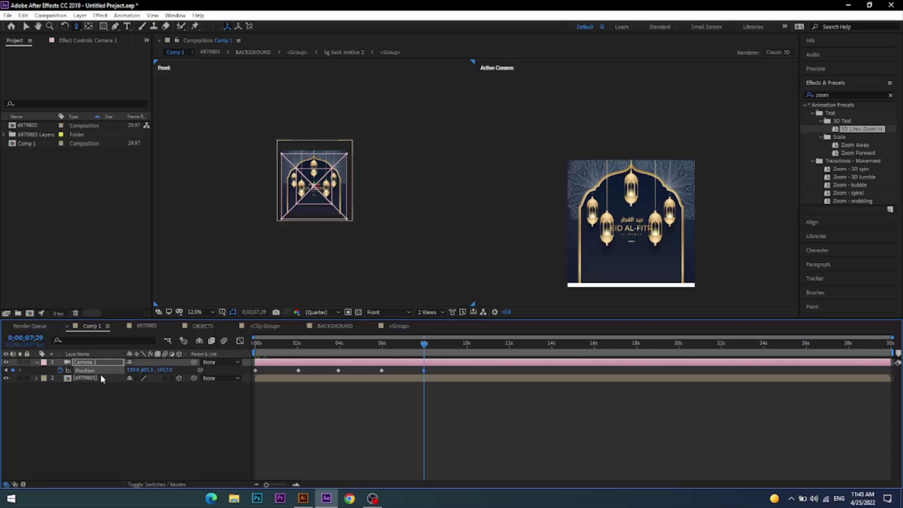
pyautogui.moveTo(144, 371); pyautogui.dragTo(122, 372)
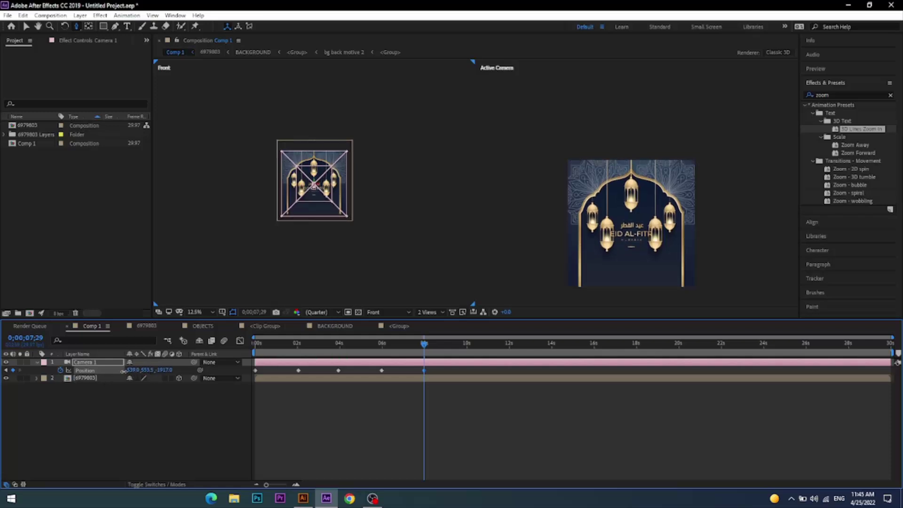
pyautogui.moveTo(425, 347); pyautogui.dragTo(214, 368)
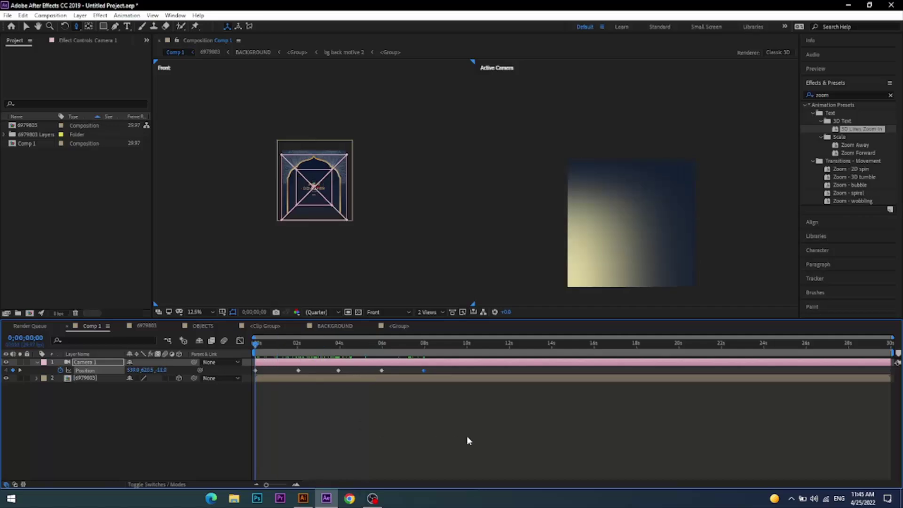
# Preview Comp 1's camera zoom and put the time indicator right at the 10-second mark
pyautogui.press('space')
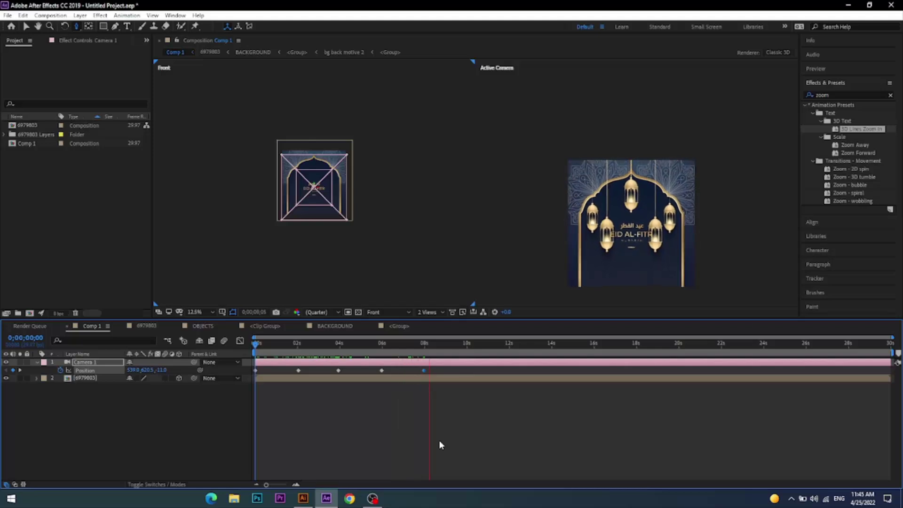
pyautogui.click(472, 345)
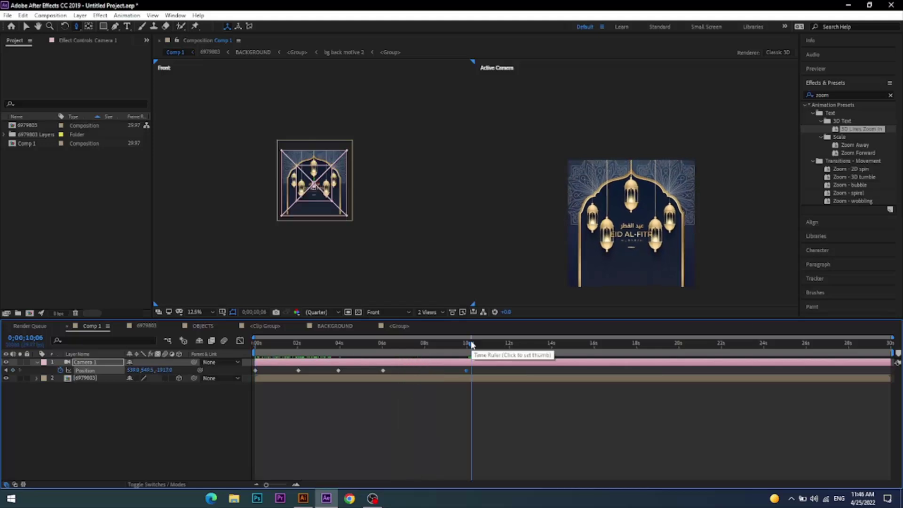
pyautogui.click(468, 346)
pyautogui.moveTo(468, 346); pyautogui.dragTo(467, 346)
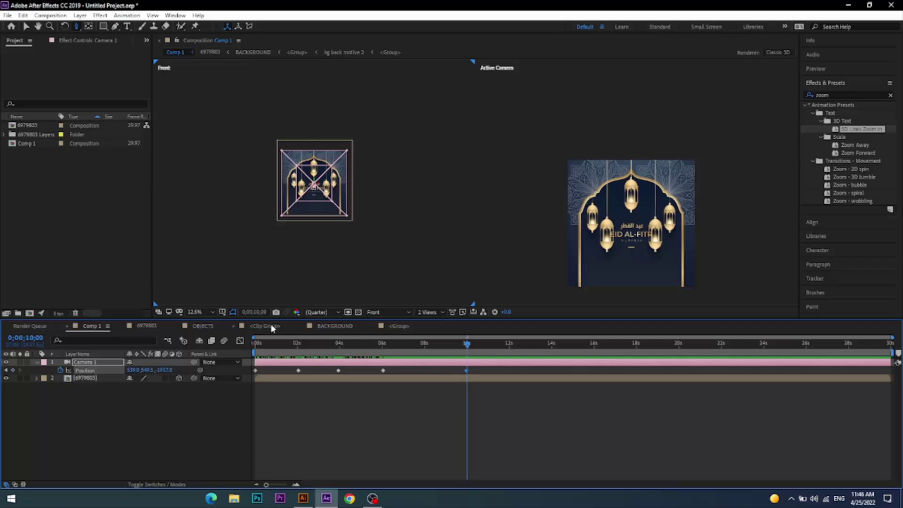
# In the OBJECTS comp, slide all layers to start at about 10 seconds
pyautogui.click(205, 326)
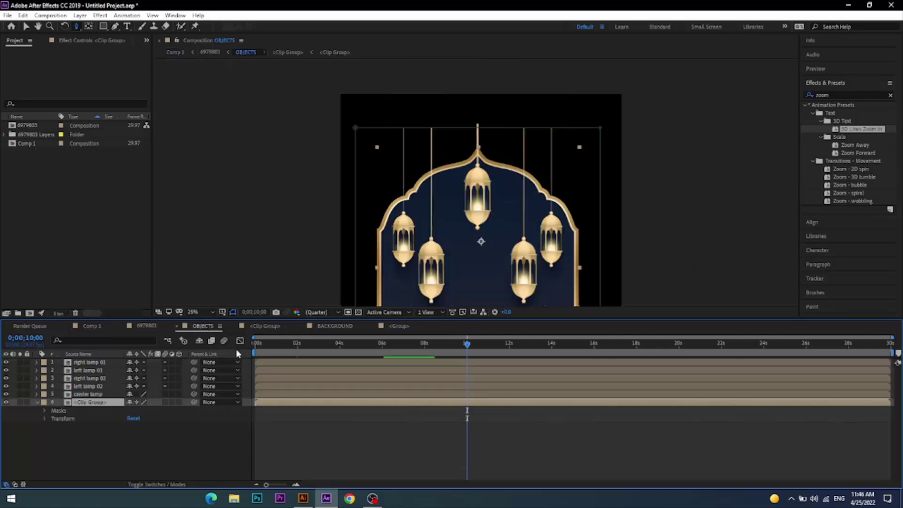
pyautogui.hotkey('ctrl', 'a')
pyautogui.press('Home')
pyautogui.moveTo(258, 377); pyautogui.dragTo(476, 374)
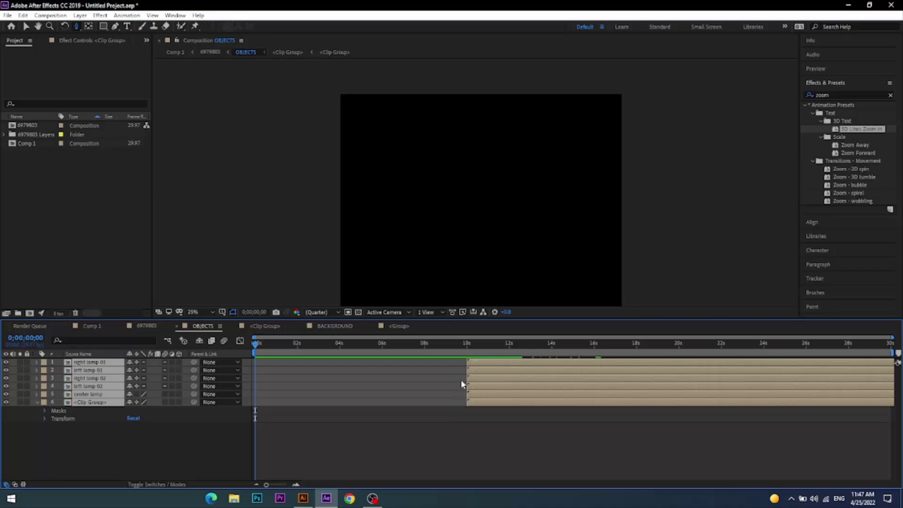
pyautogui.moveTo(258, 346); pyautogui.dragTo(472, 352)
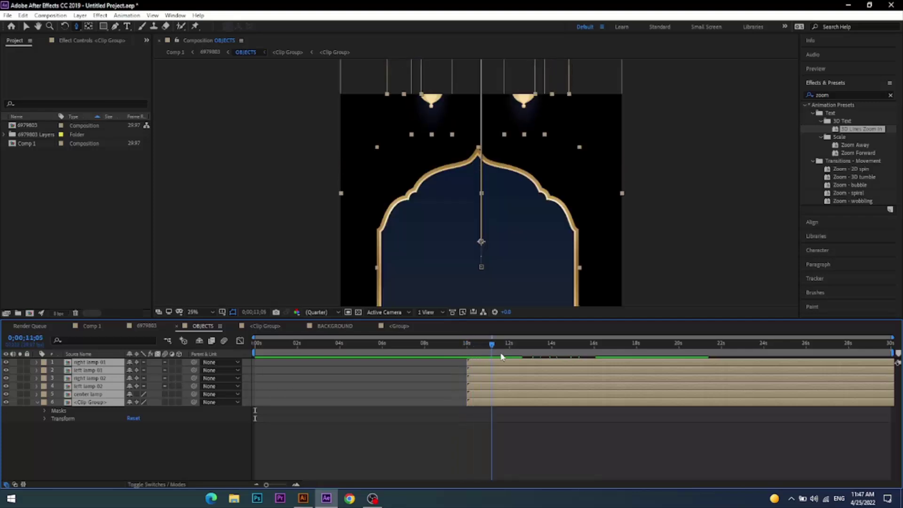
pyautogui.moveTo(472, 352)
pyautogui.mouseDown()
pyautogui.moveTo(545, 363)
pyautogui.moveTo(469, 356)
pyautogui.mouseUp()
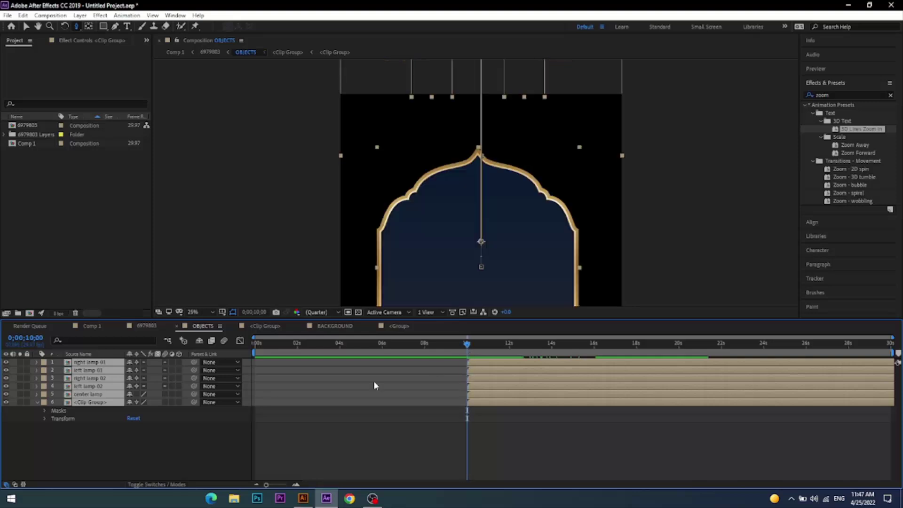
# Move the <Clip Group> arch layer back to start at 0 seconds
pyautogui.click(152, 447)
pyautogui.click(99, 404)
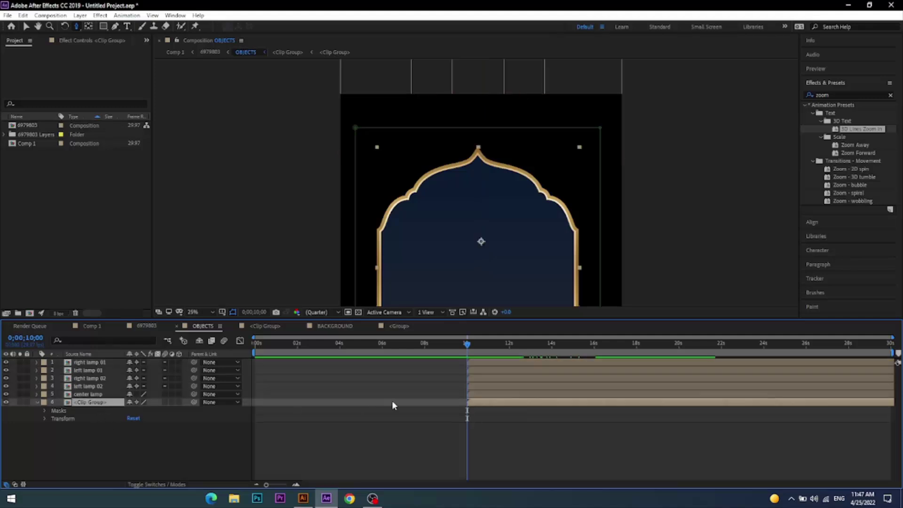
pyautogui.moveTo(484, 407); pyautogui.dragTo(281, 404)
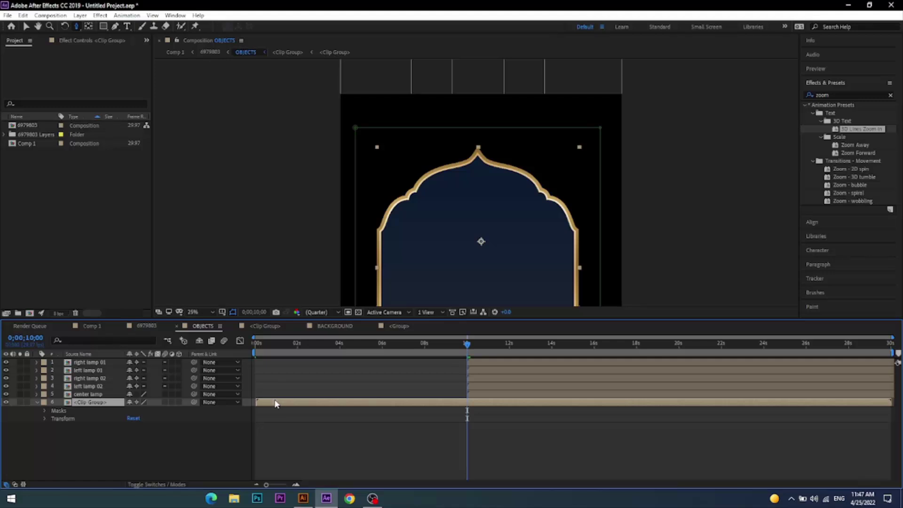
# Align the five lamp layers (center, left/right 01 and 02) to start at 10 seconds
pyautogui.click(484, 394)
pyautogui.keyDown('shift'); pyautogui.click(484, 386); pyautogui.keyUp('shift')
pyautogui.keyDown('shift'); pyautogui.click(485, 378); pyautogui.keyUp('shift')
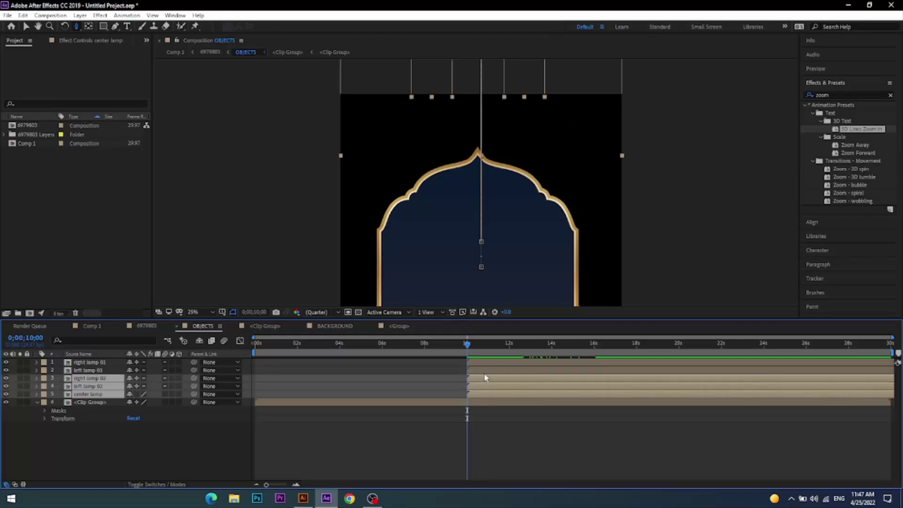
pyautogui.keyDown('shift'); pyautogui.click(485, 370); pyautogui.keyUp('shift')
pyautogui.keyDown('shift'); pyautogui.click(487, 365); pyautogui.keyUp('shift')
pyautogui.moveTo(497, 381); pyautogui.dragTo(493, 382)
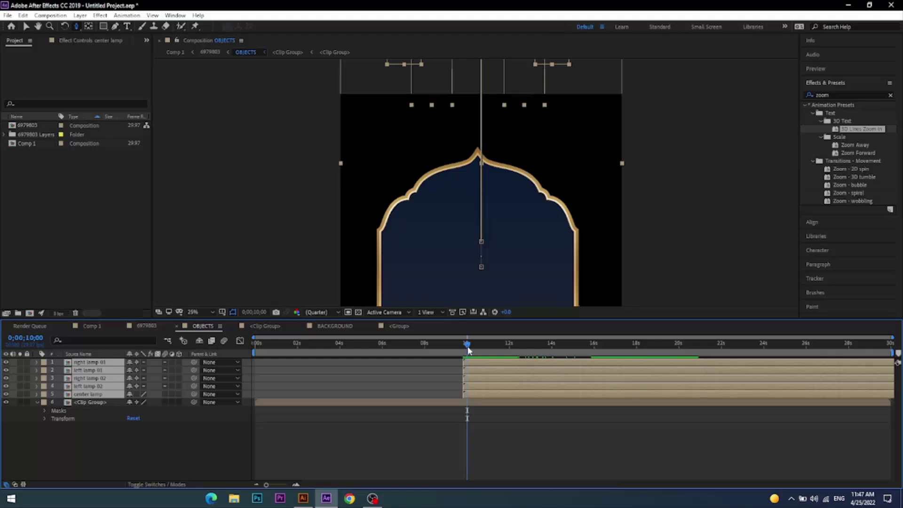
pyautogui.moveTo(468, 349); pyautogui.dragTo(267, 345)
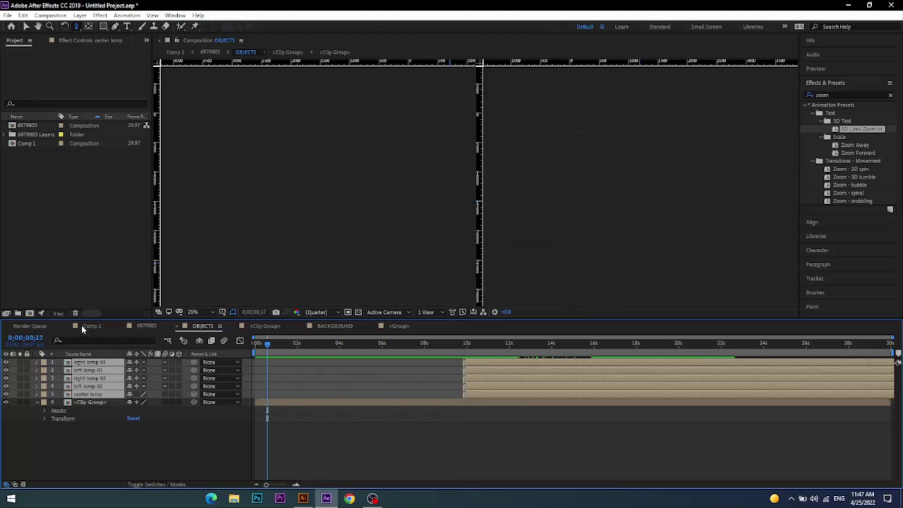
# Switch to Comp 1 and preview the camera zoom toward the card
pyautogui.click(80, 326)
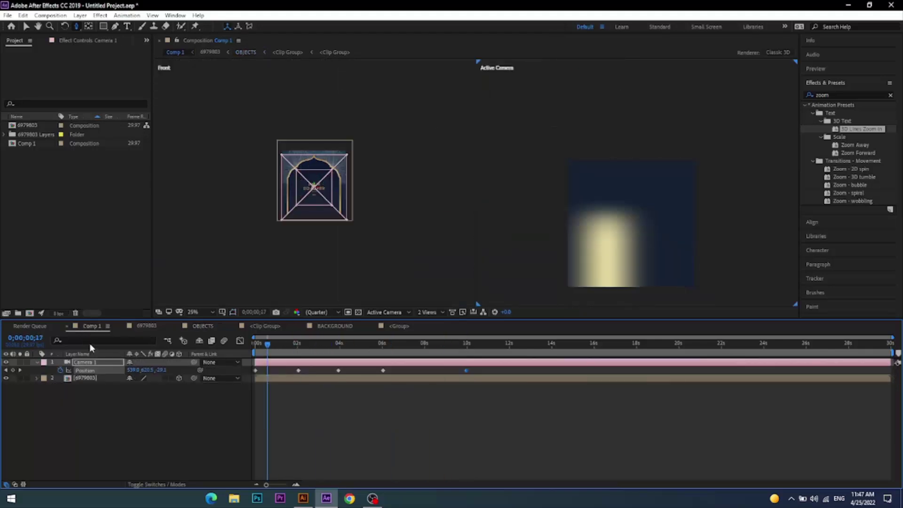
pyautogui.press('space')
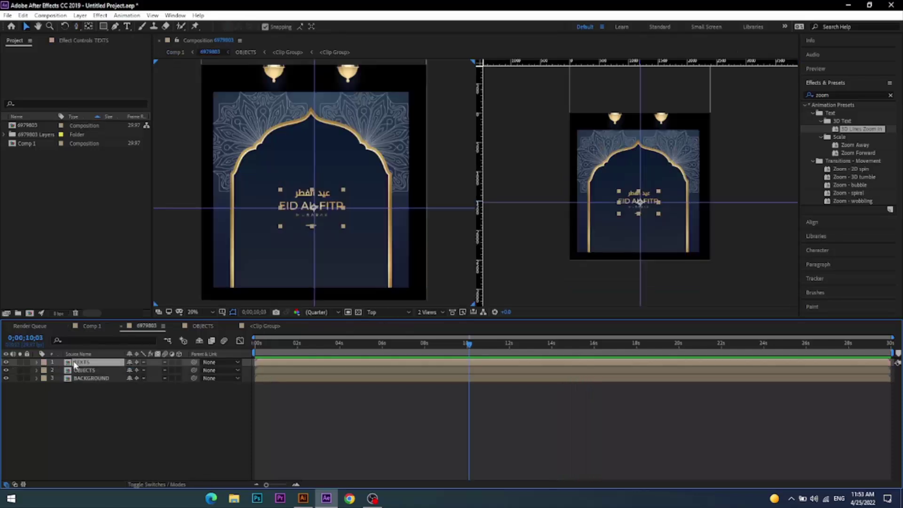
# Reveal the TEXTS layer's Position and set a lower starting position for the title
pyautogui.hotkey('alt', 'shift', 'p')
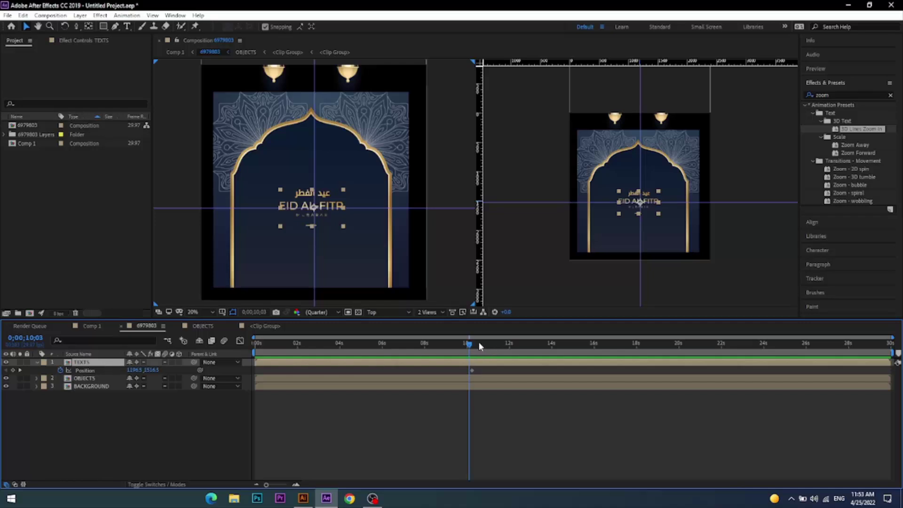
pyautogui.moveTo(479, 345)
pyautogui.mouseDown()
pyautogui.moveTo(378, 347)
pyautogui.moveTo(515, 348)
pyautogui.moveTo(473, 347)
pyautogui.mouseUp()
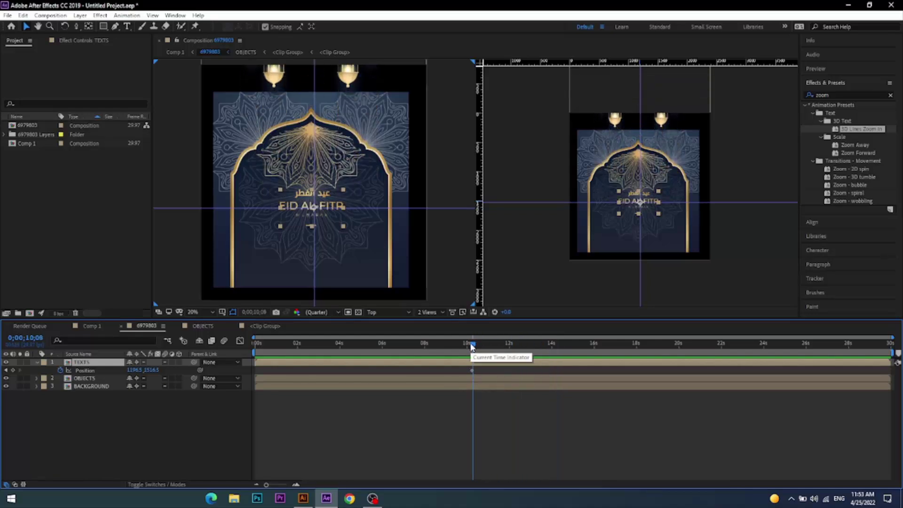
pyautogui.moveTo(137, 370)
pyautogui.mouseDown()
pyautogui.moveTo(391, 363)
pyautogui.moveTo(378, 364)
pyautogui.mouseUp()
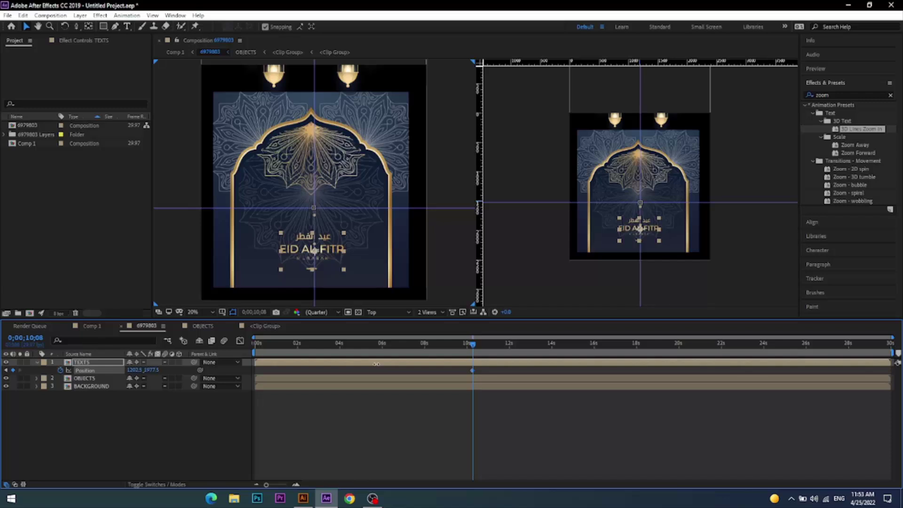
# Retime the text's Position keyframes so EID AL-FITR rises into place around 10 seconds
pyautogui.hotkey('shift', 'pageup')
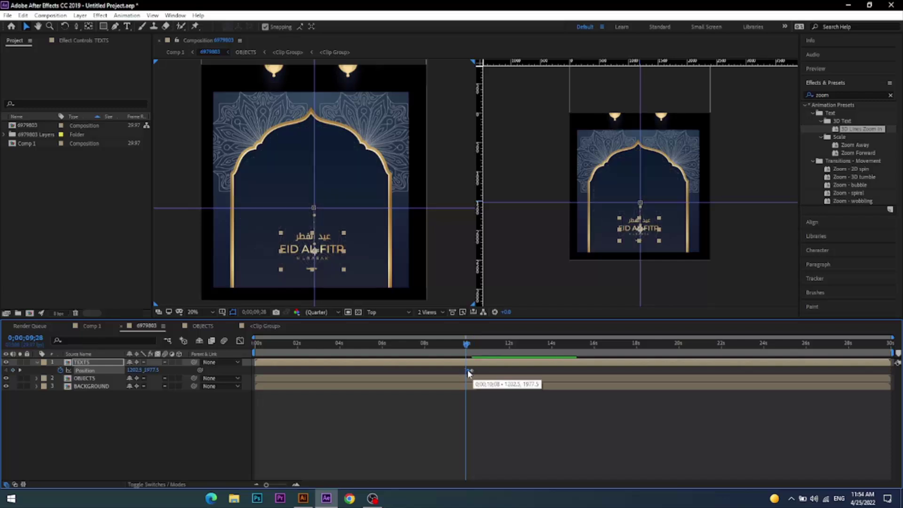
pyautogui.click(470, 344)
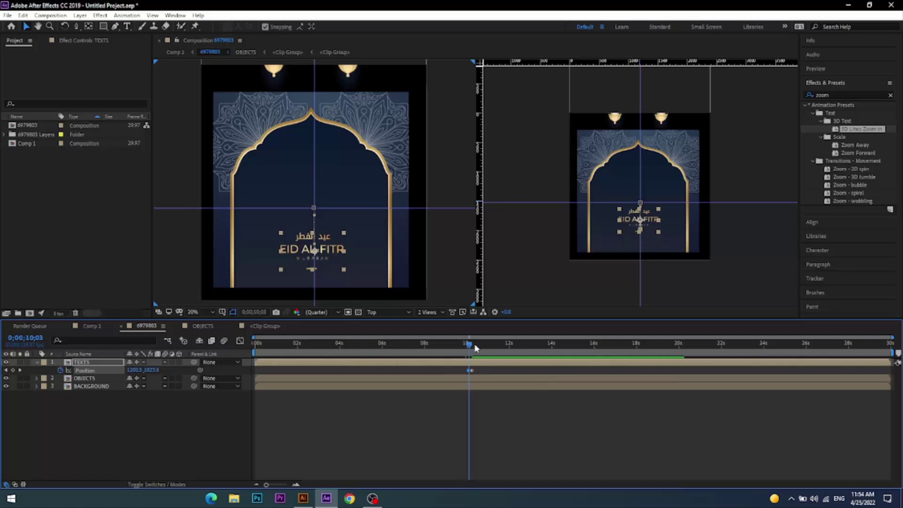
pyautogui.click(471, 344)
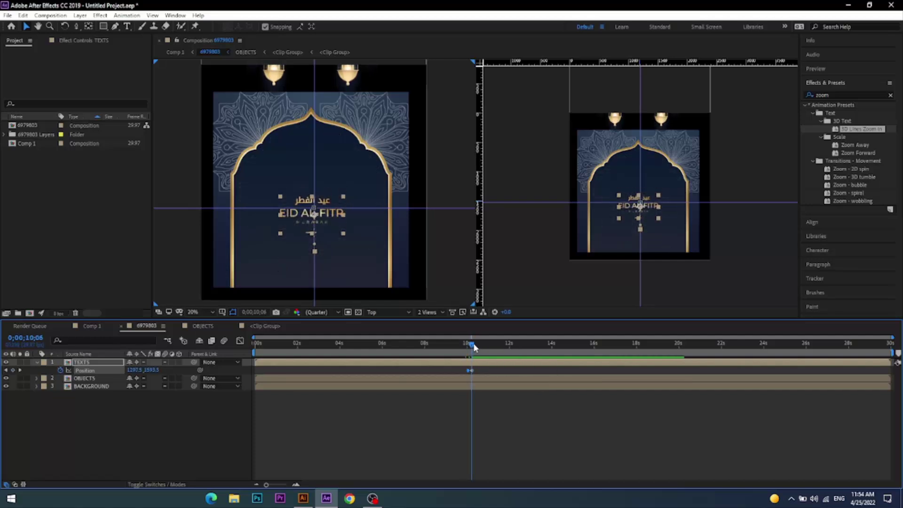
pyautogui.moveTo(474, 347); pyautogui.dragTo(467, 350)
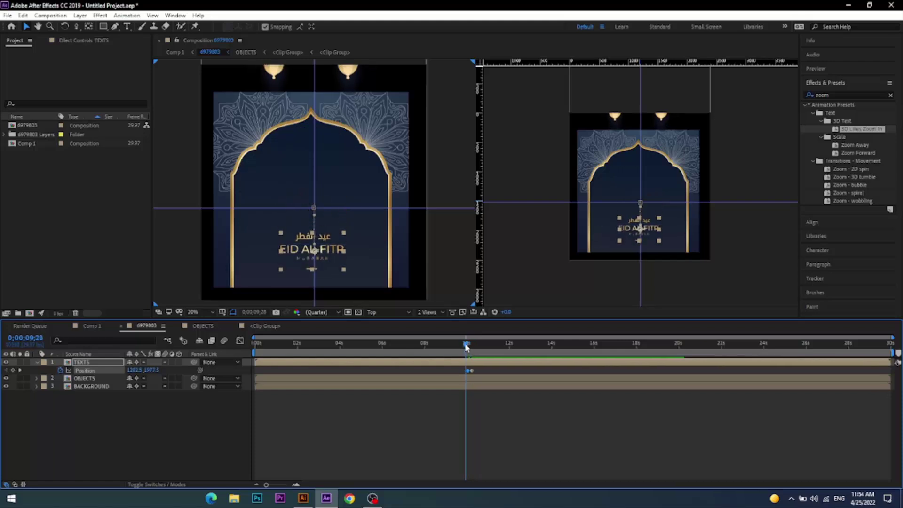
pyautogui.moveTo(472, 371)
pyautogui.mouseDown()
pyautogui.moveTo(457, 372)
pyautogui.moveTo(433, 345)
pyautogui.moveTo(454, 351)
pyautogui.mouseUp()
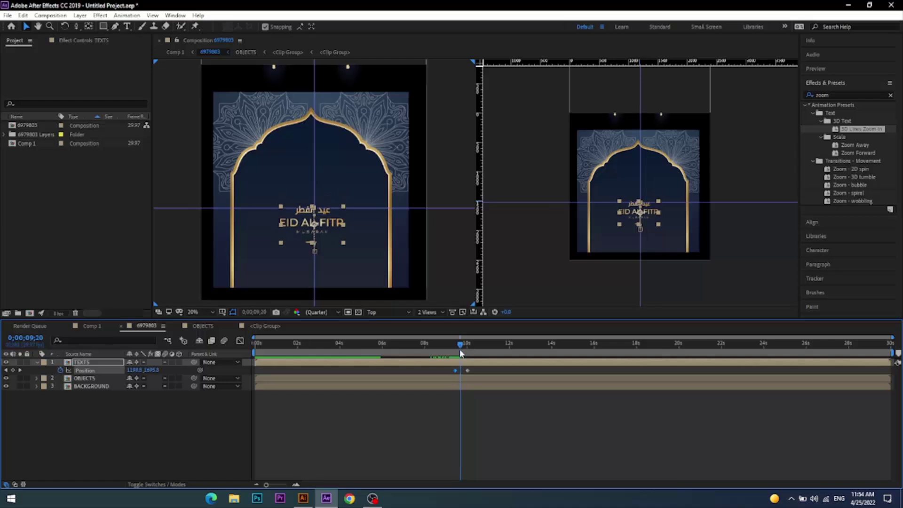
pyautogui.moveTo(455, 350)
pyautogui.mouseDown()
pyautogui.moveTo(469, 355)
pyautogui.moveTo(469, 373)
pyautogui.mouseUp()
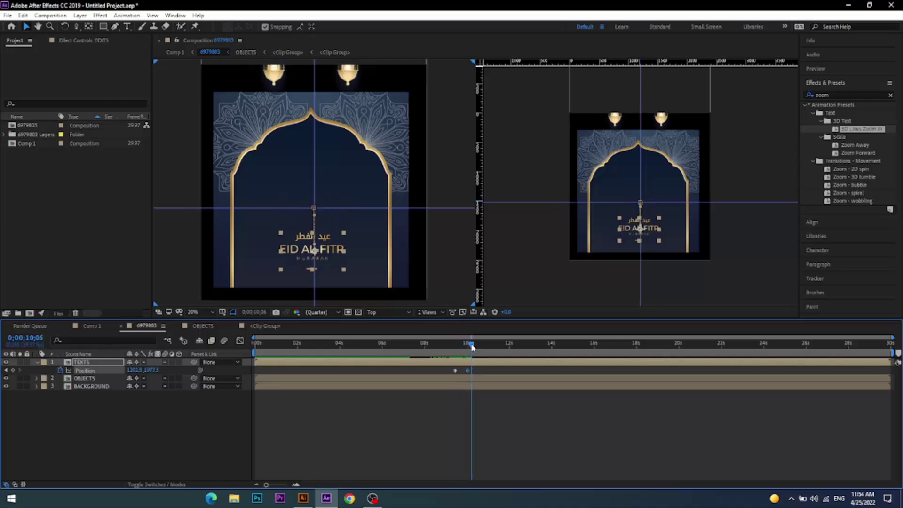
pyautogui.moveTo(473, 347); pyautogui.dragTo(430, 338)
# Rewind Comp 1 to 0 s and play the full card animation preview
pyautogui.click(92, 327)
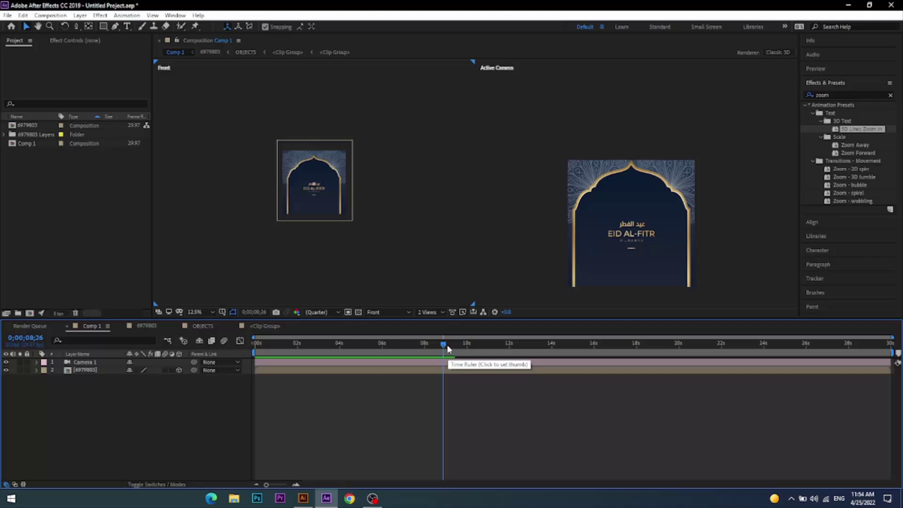
pyautogui.moveTo(446, 345); pyautogui.dragTo(236, 348)
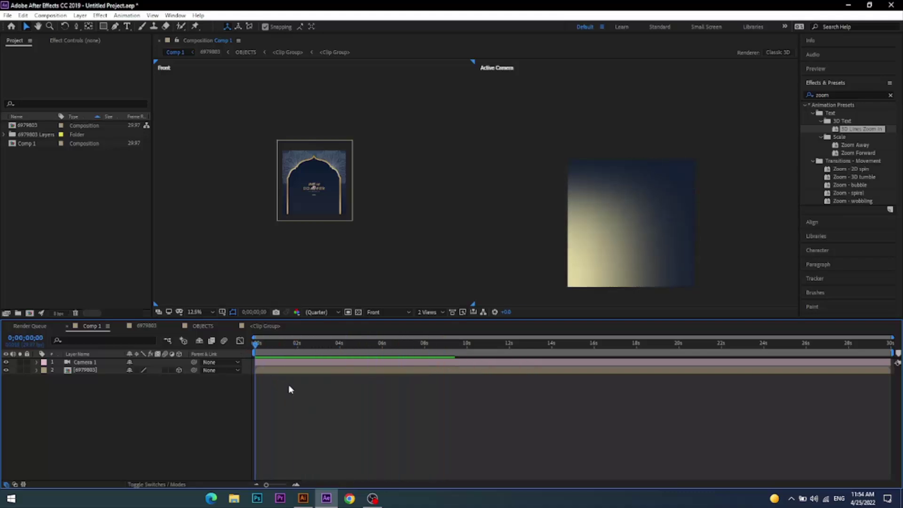
pyautogui.press('space')
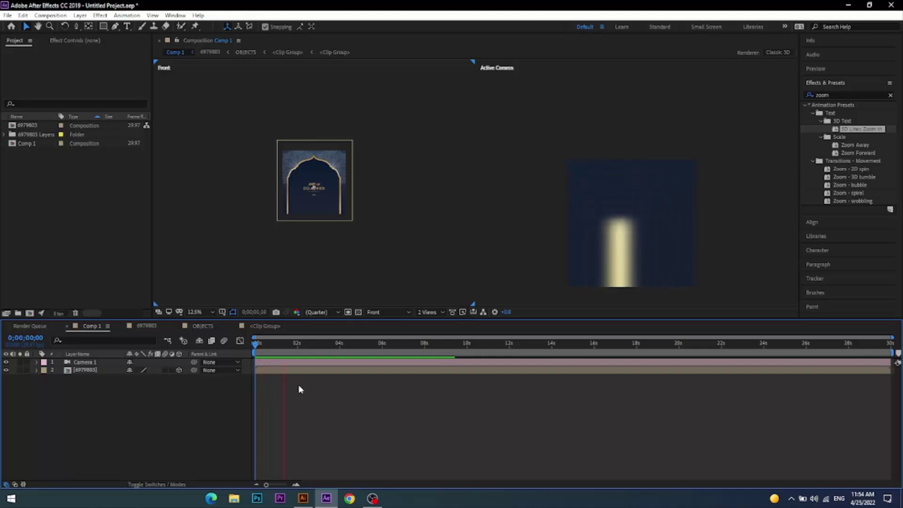